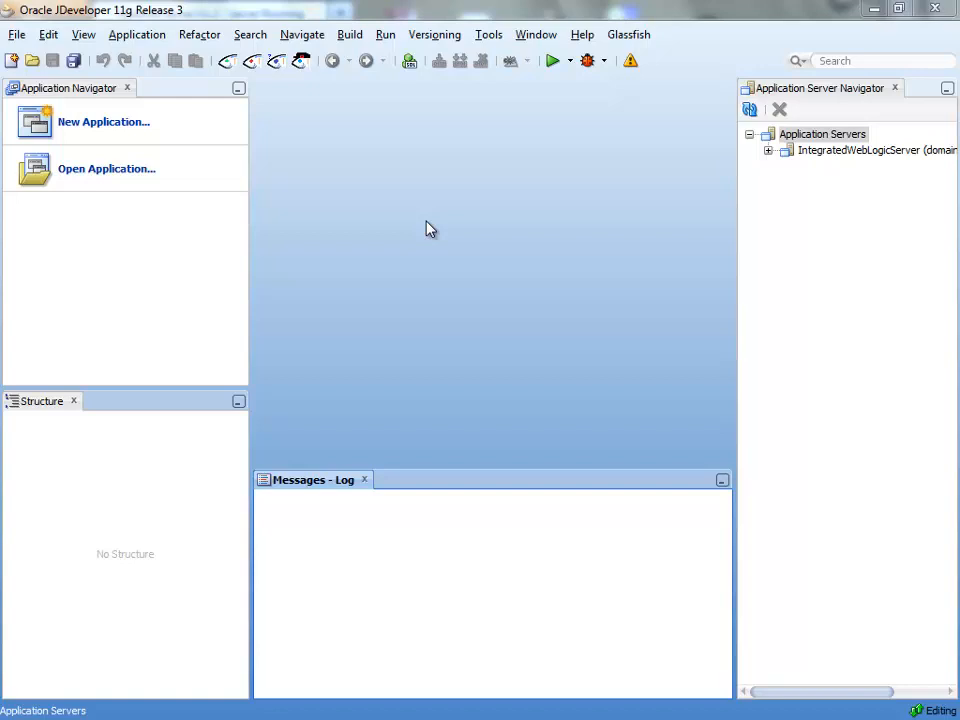
Preview the Connection Type list in the new server connection wizard, cancel it and close the navigator.
right_click(765, 134)
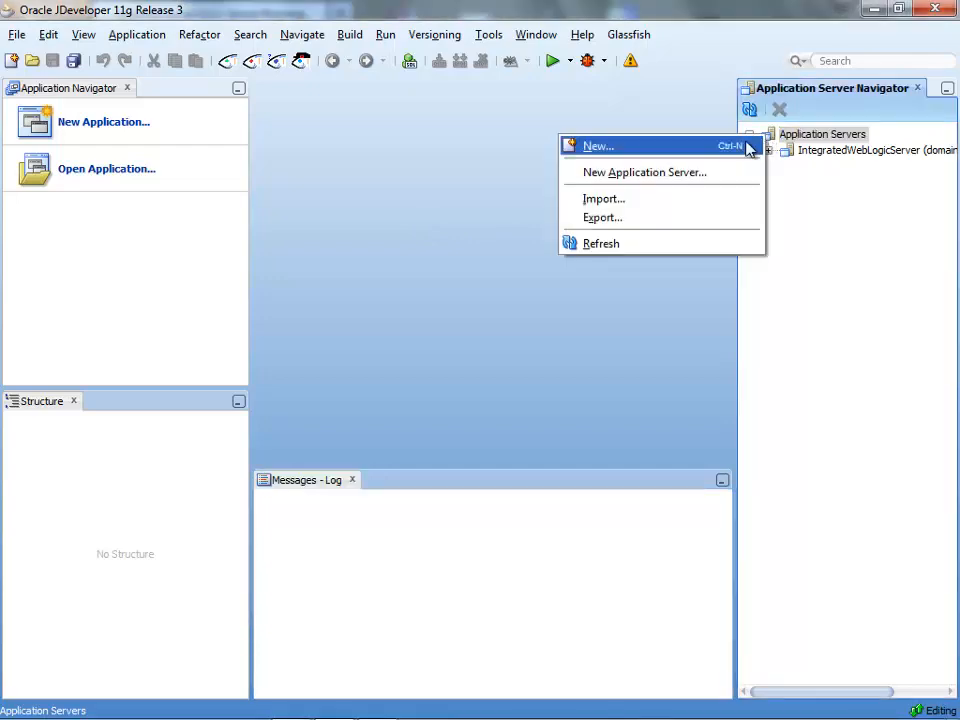
left_click(729, 172)
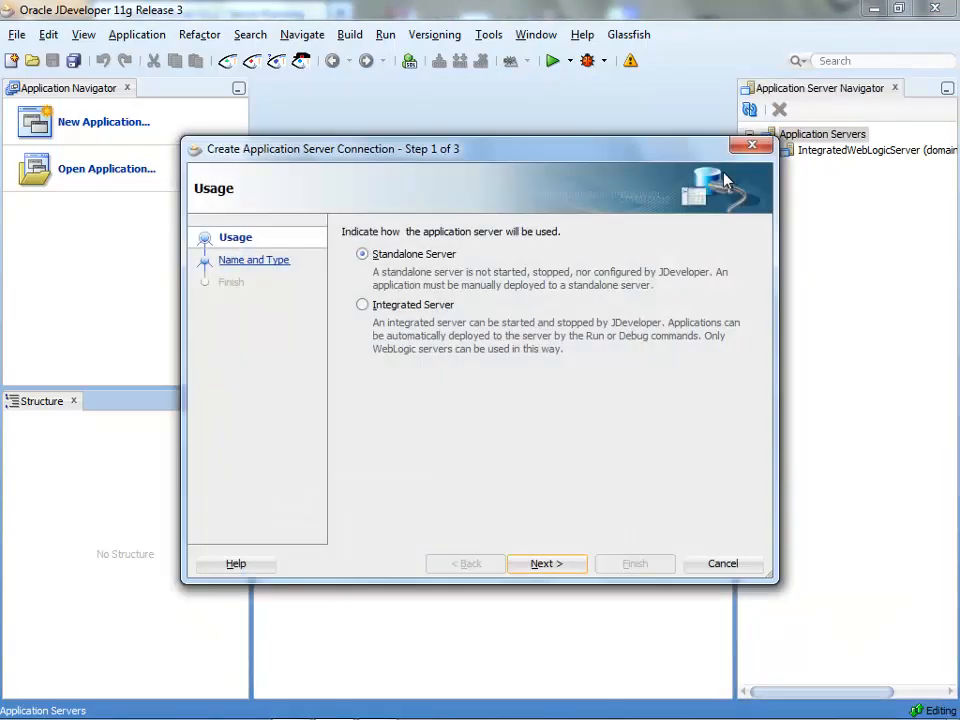
left_click(546, 563)
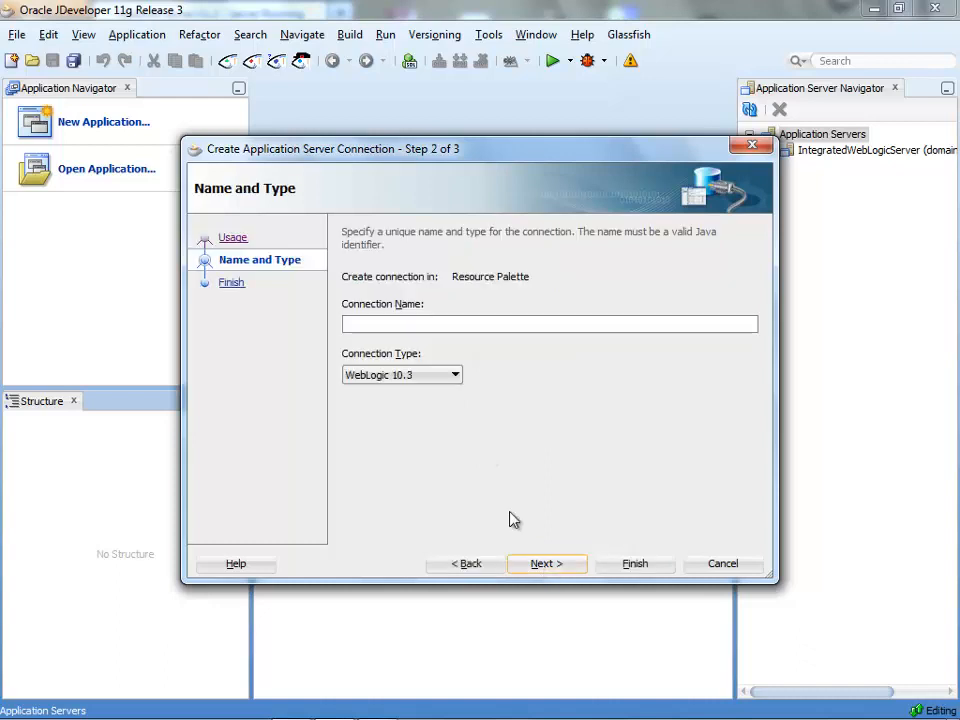
left_click(403, 374)
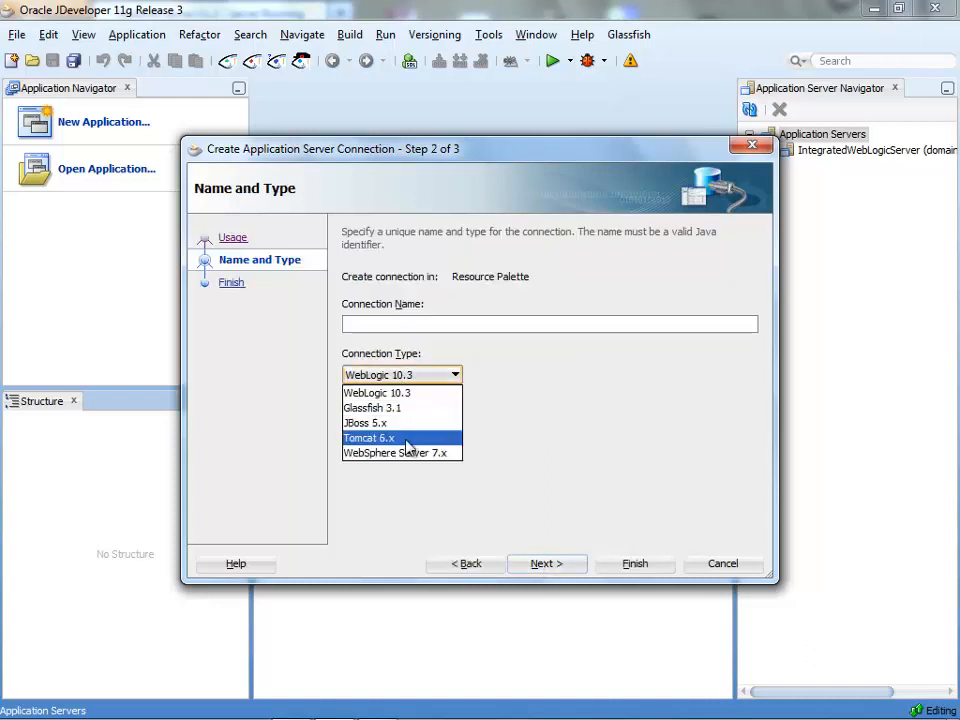
left_click(723, 564)
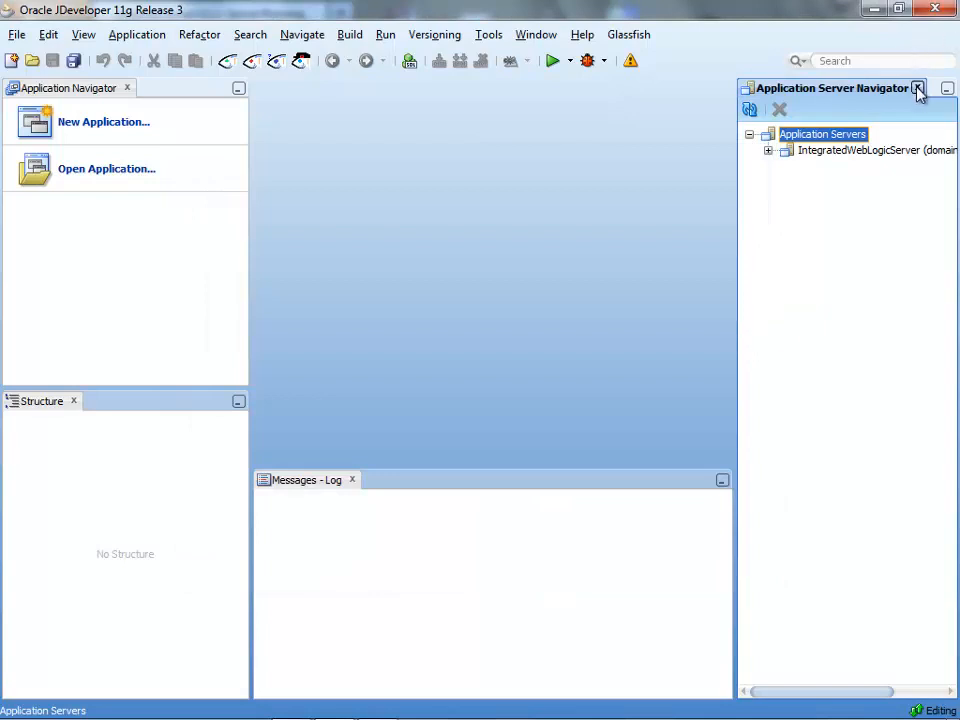
left_click(918, 89)
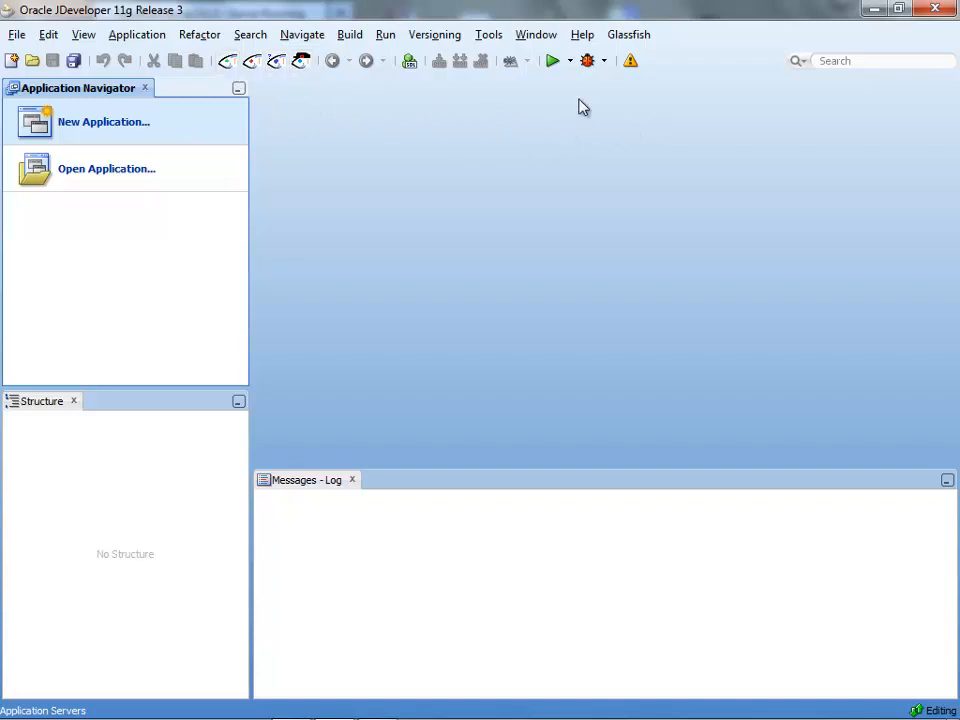
Show the Glassfish menu's start, stop and debug commands, then dismiss it without choosing.
left_click(633, 42)
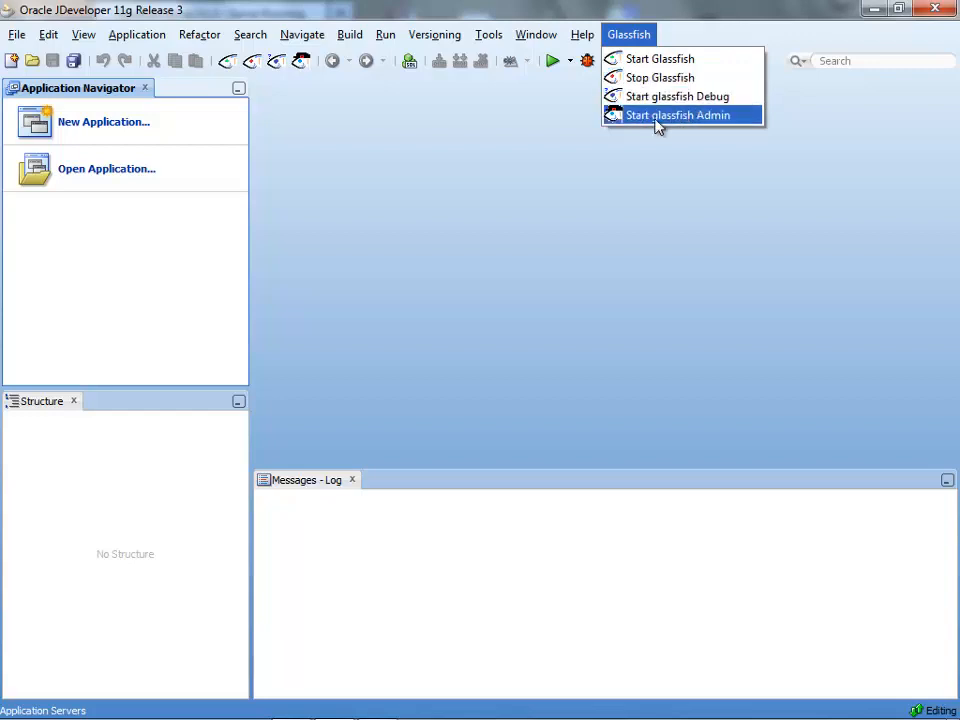
left_click(481, 160)
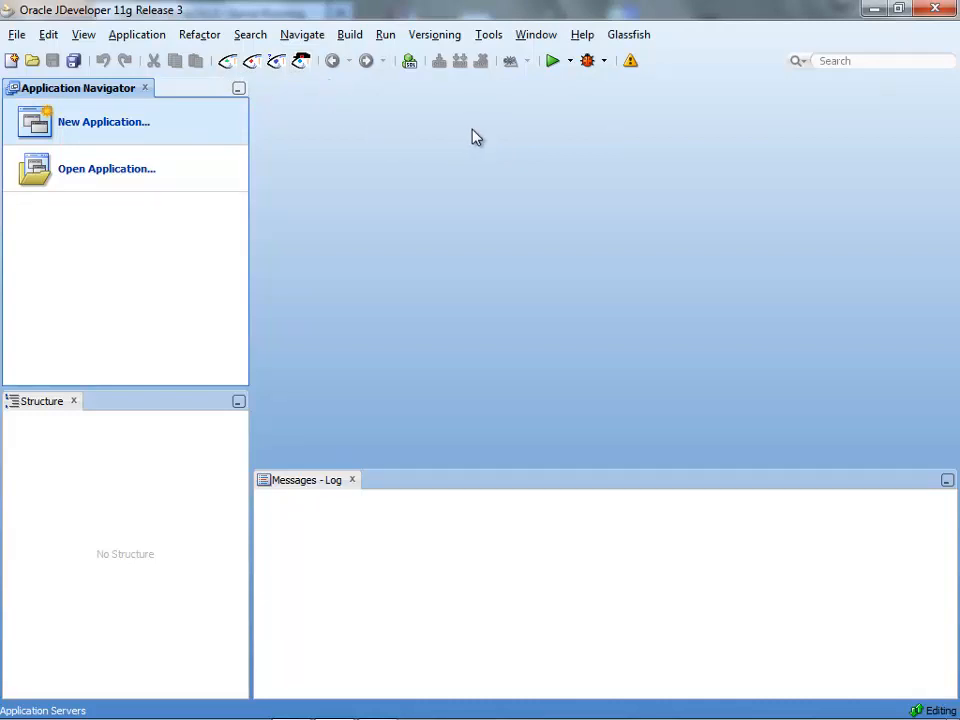
Review the Glassfish Preferences page (home directory, commands, admin URL) and cancel unchanged.
left_click(489, 34)
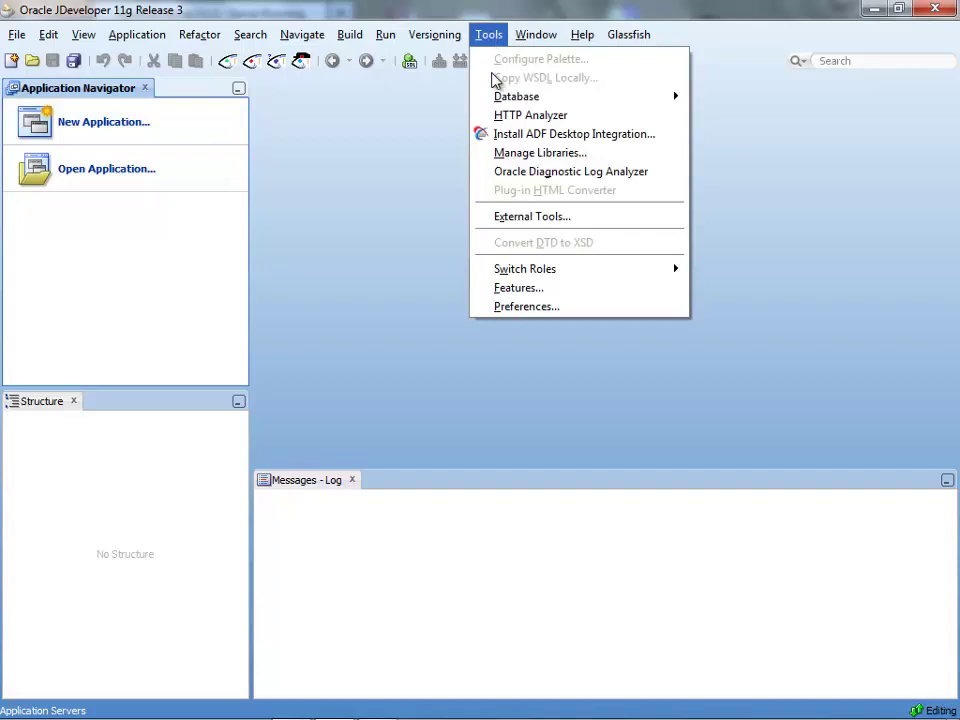
left_click(592, 308)
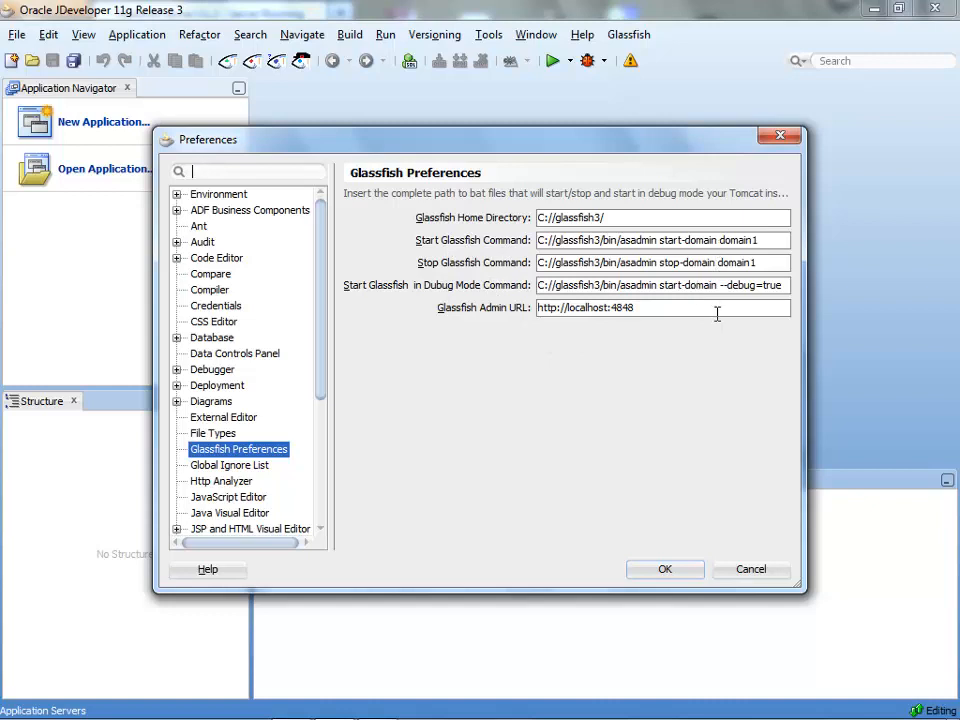
left_click(752, 569)
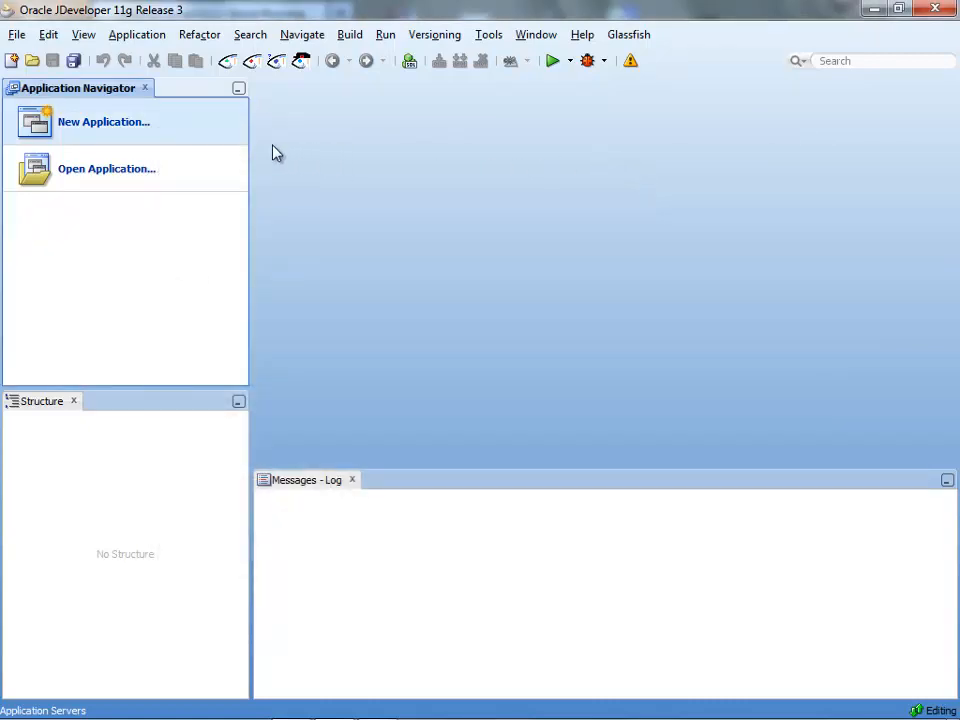
Create a Java EE Web Application, Application202, with package prefix a.
left_click(216, 140)
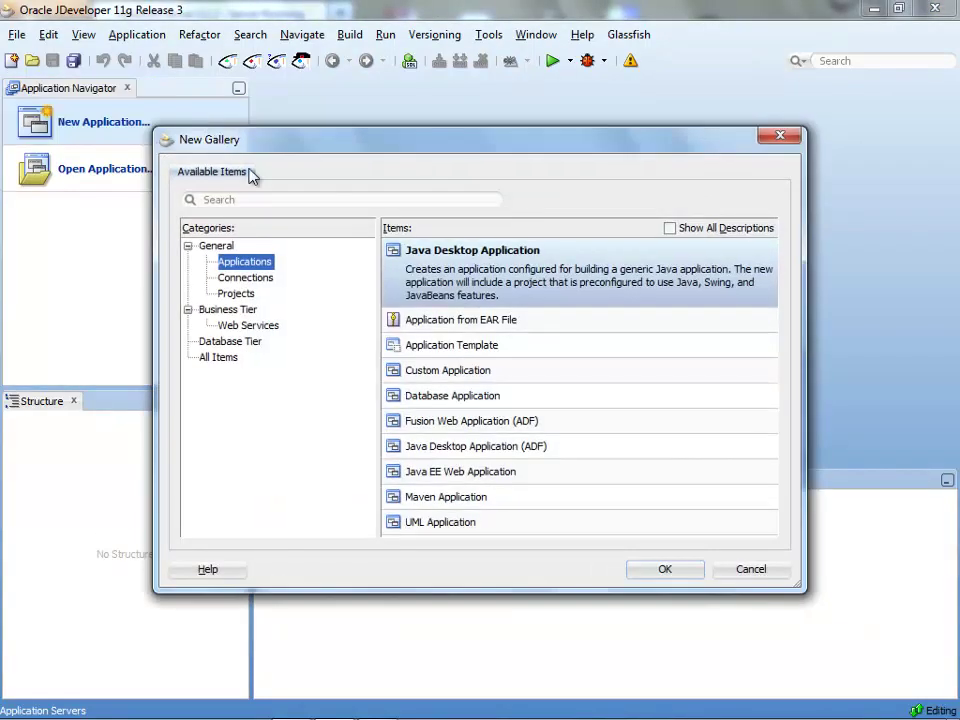
left_click(500, 471)
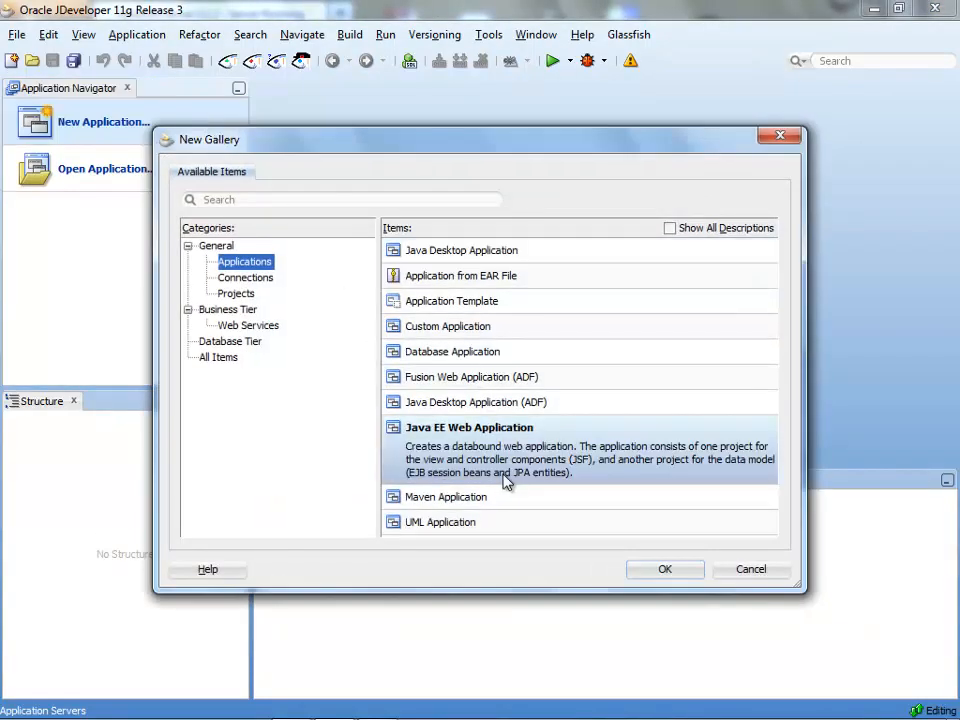
left_click(665, 569)
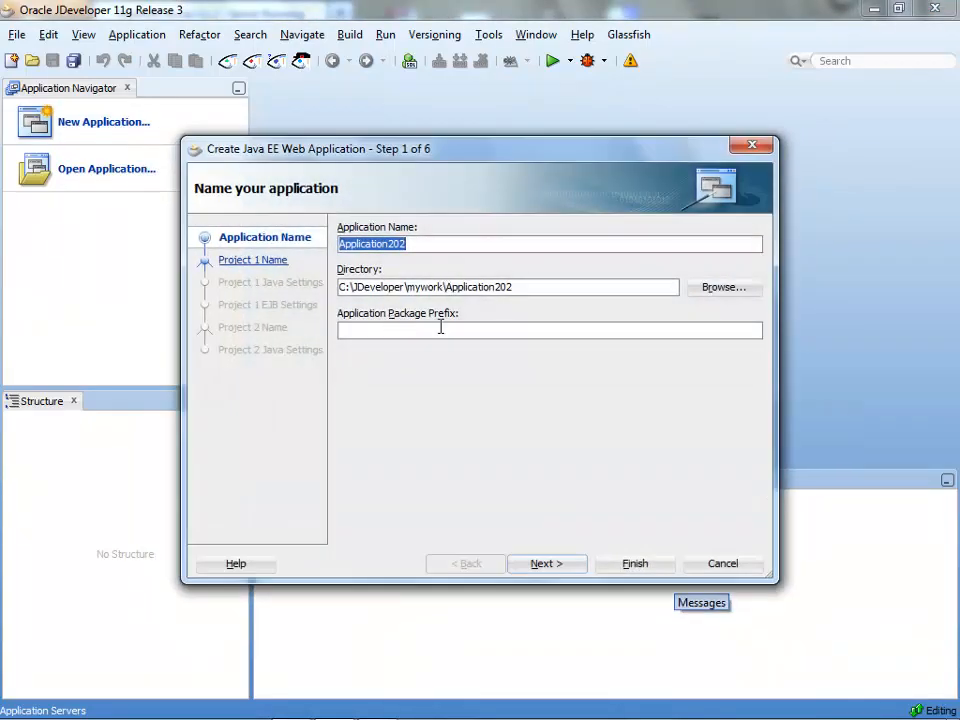
left_click(443, 330)
type("a")
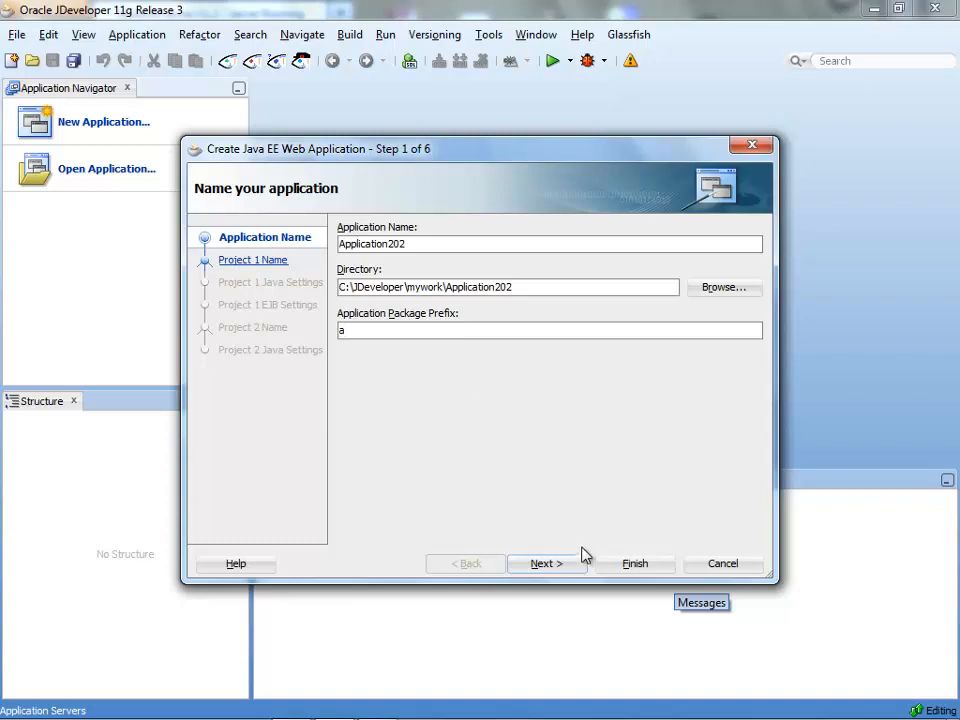
left_click(632, 564)
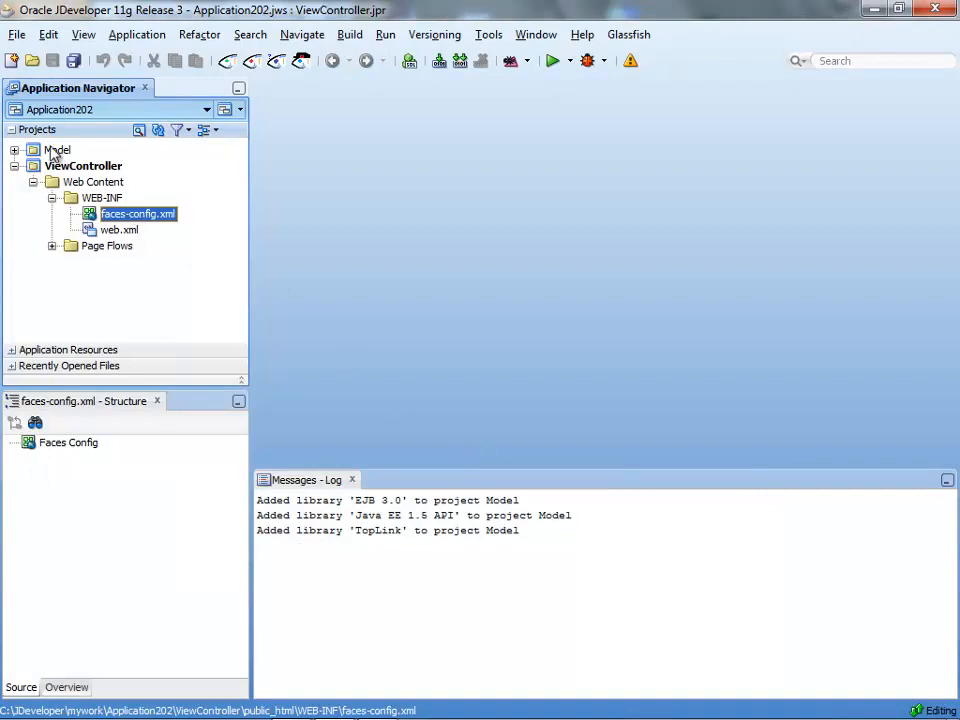
Set ViewController's Java EE web application name and context root to foo2 and apply.
left_click(95, 168)
double_click(95, 168)
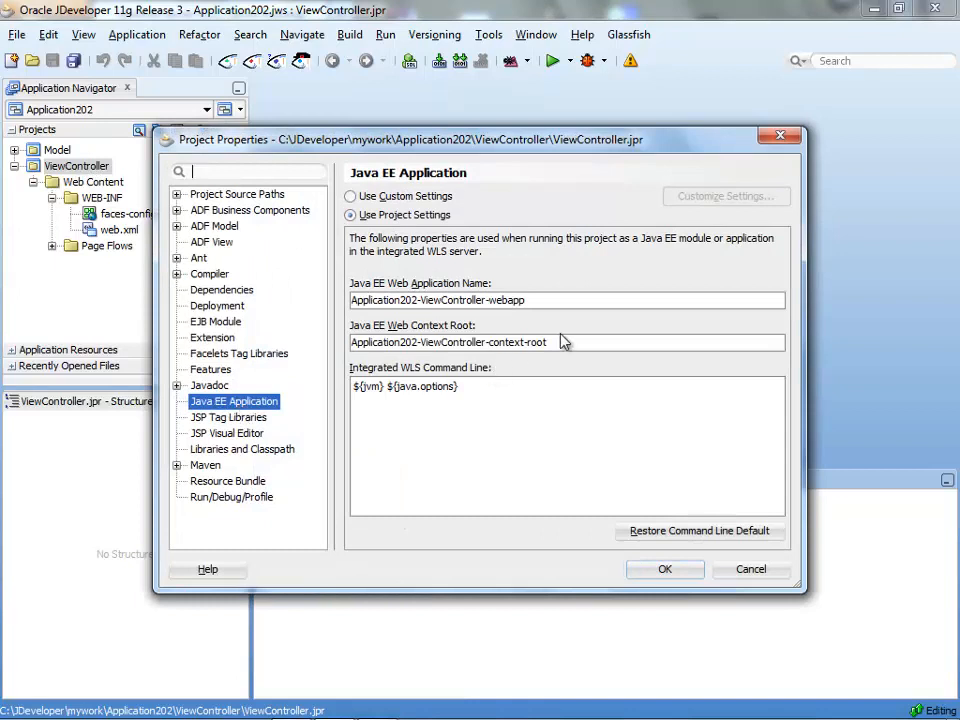
left_click_drag(570, 342, 330, 342)
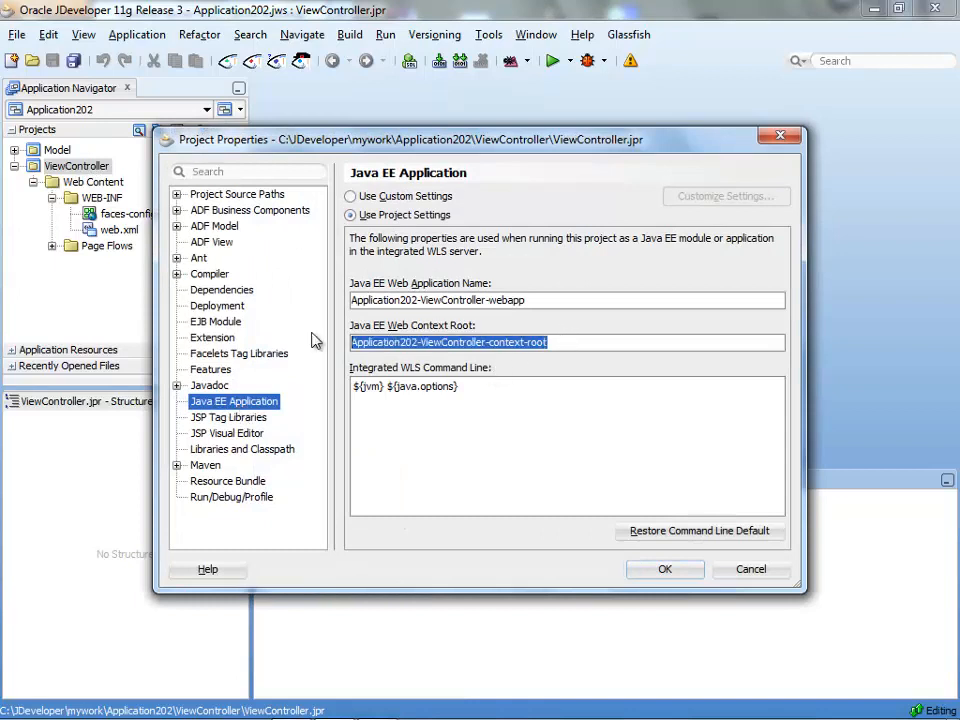
type("foo2")
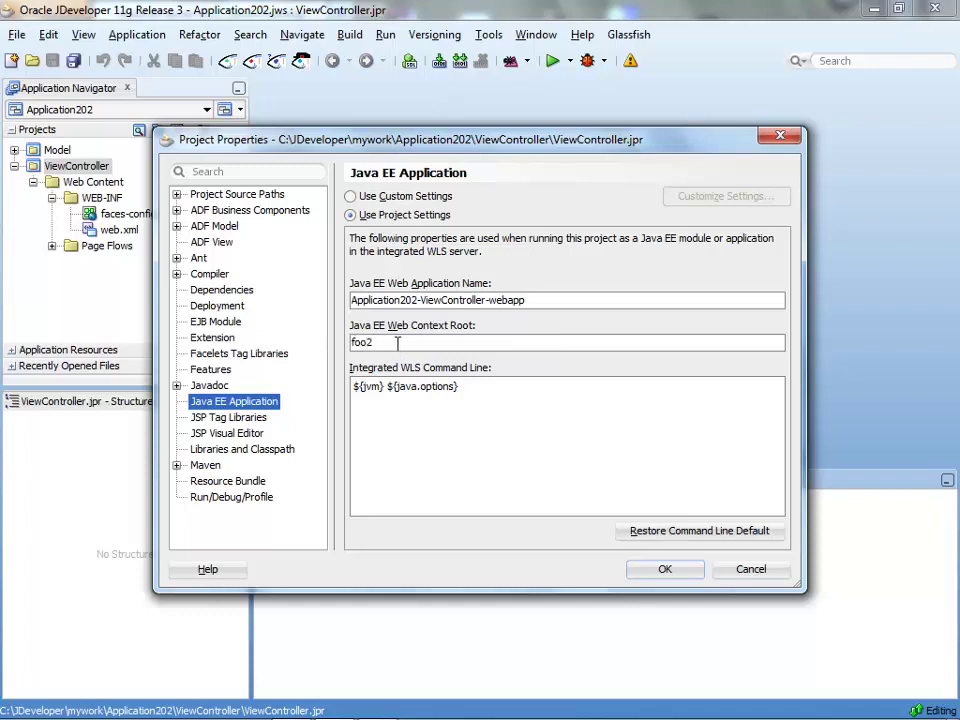
left_click_drag(396, 343, 304, 339)
left_click_drag(568, 300, 300, 299)
type("foo2")
left_click(665, 568)
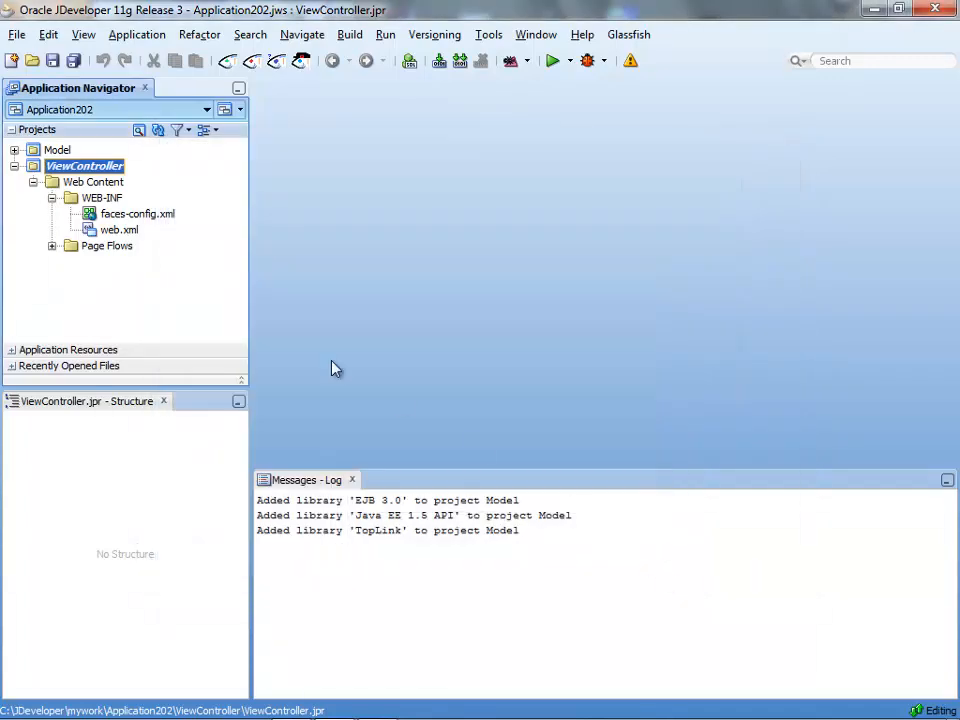
Save all, then add a new JSF page untitled1.jsf to ViewController with default settings.
left_click(74, 61)
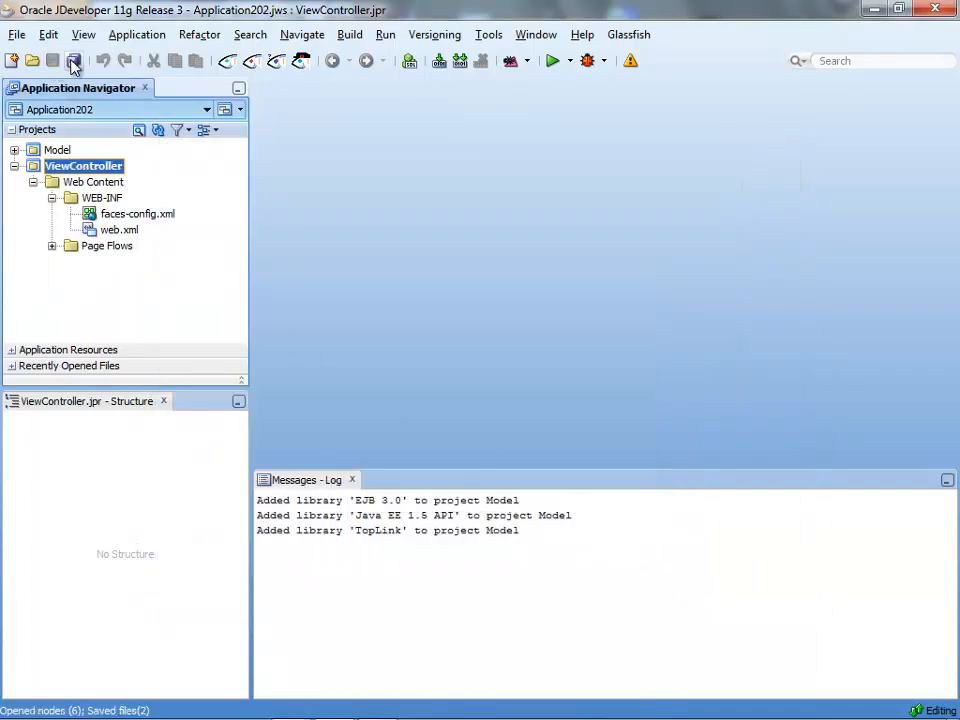
right_click(105, 170)
left_click(140, 173)
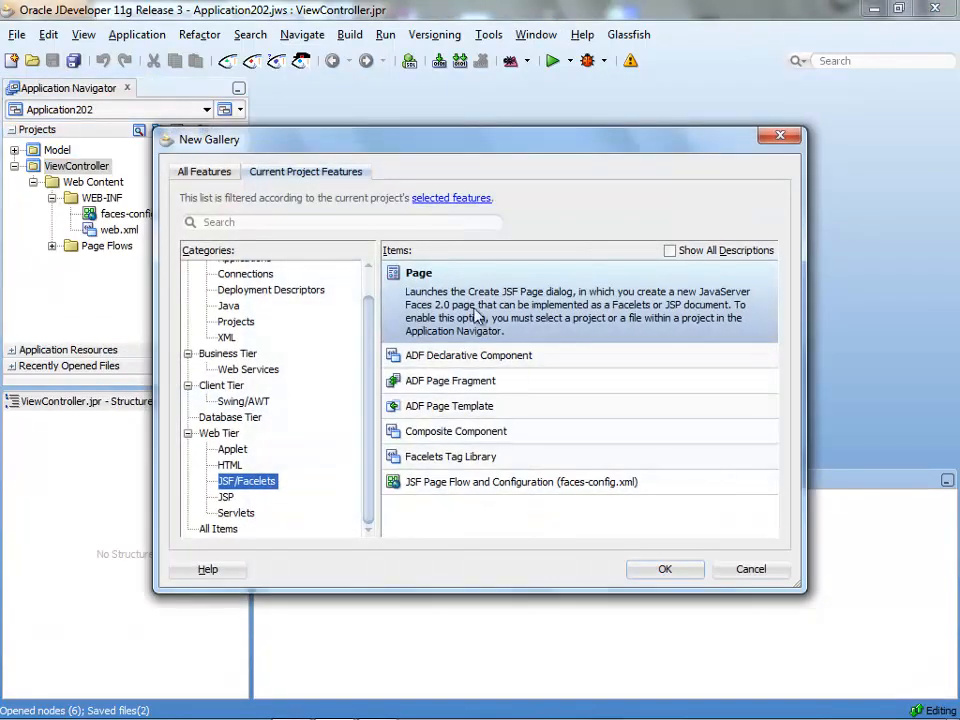
double_click(478, 307)
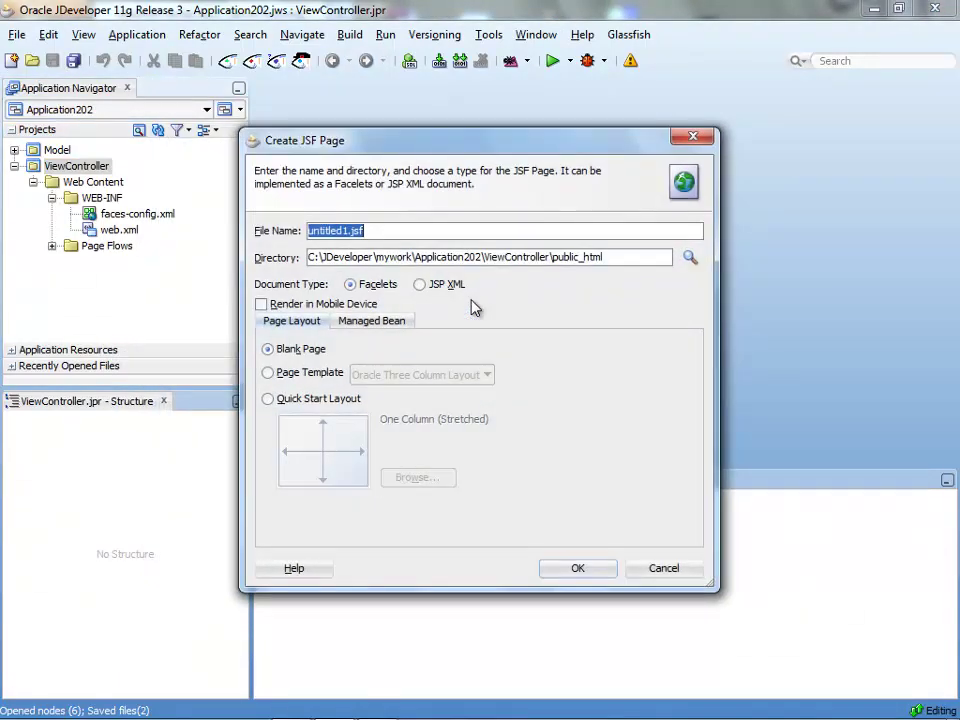
left_click(580, 570)
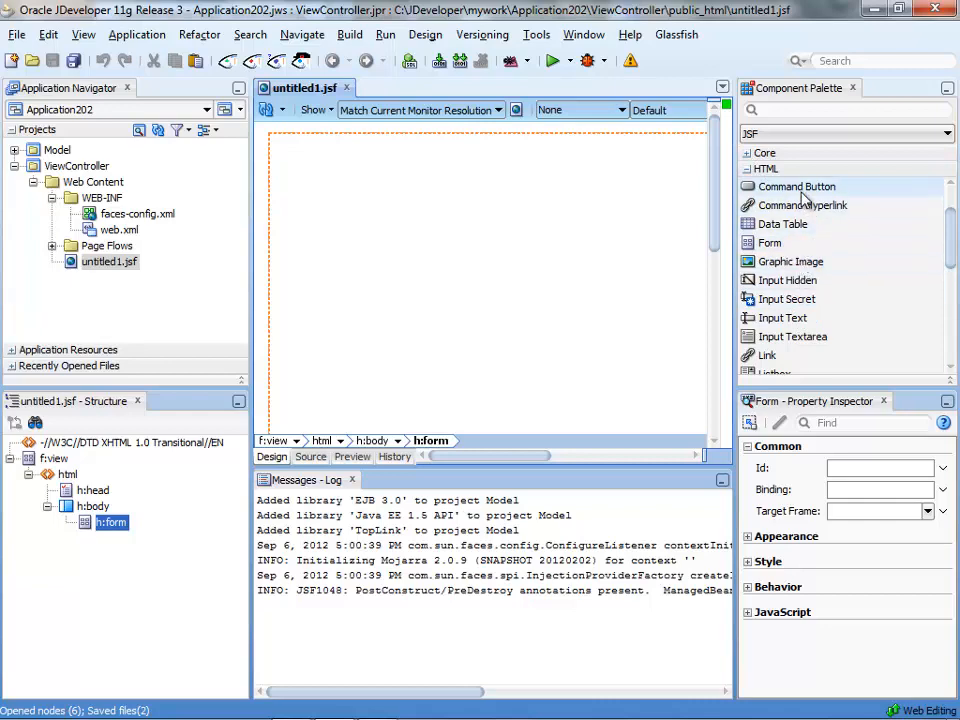
Drop two command buttons and an input text into h:form and select all three.
left_click_drag(797, 186, 620, 210)
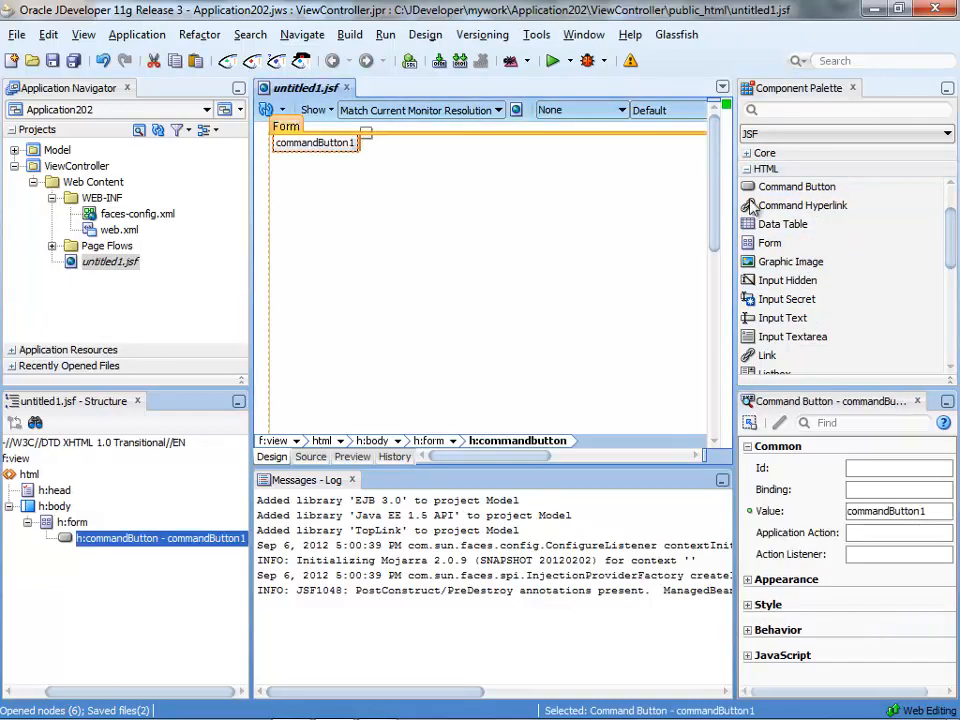
left_click_drag(797, 186, 664, 204)
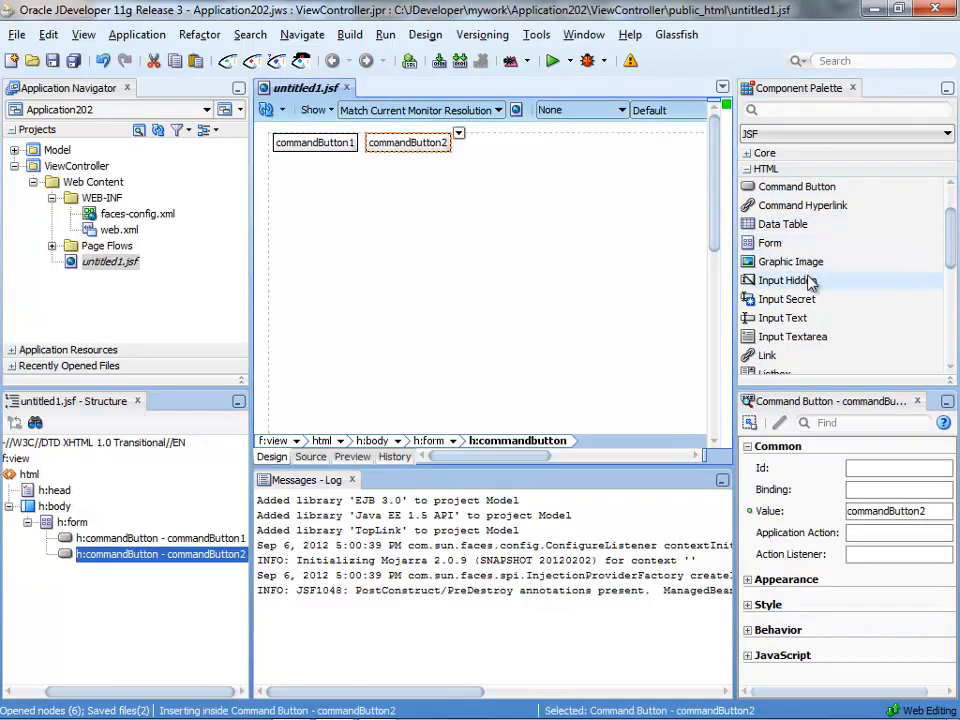
left_click_drag(782, 317, 534, 232)
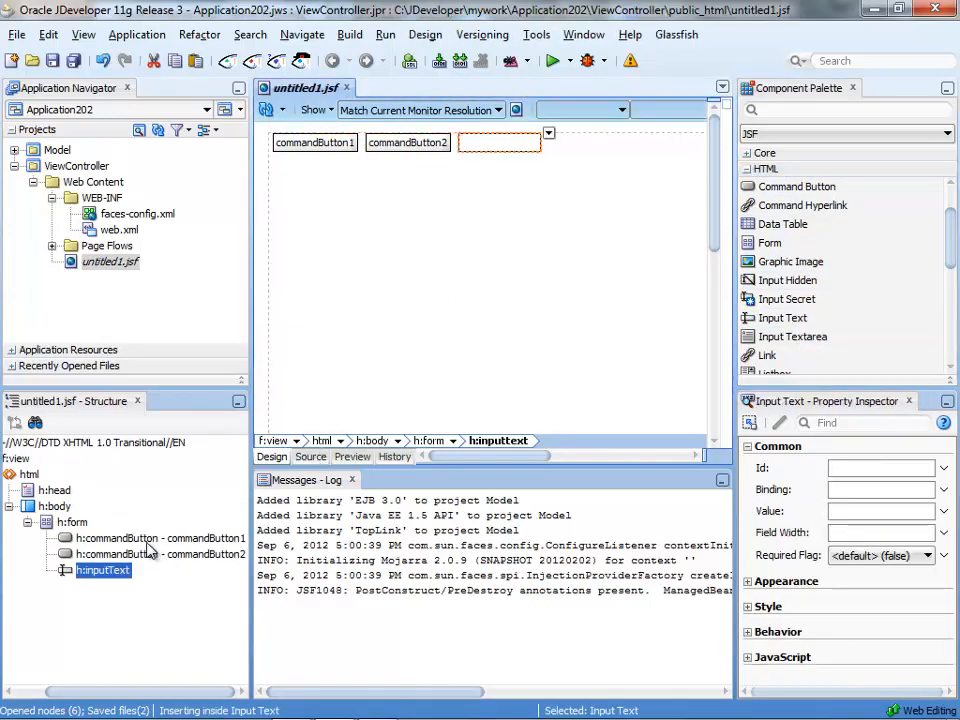
left_click(117, 538, "shift")
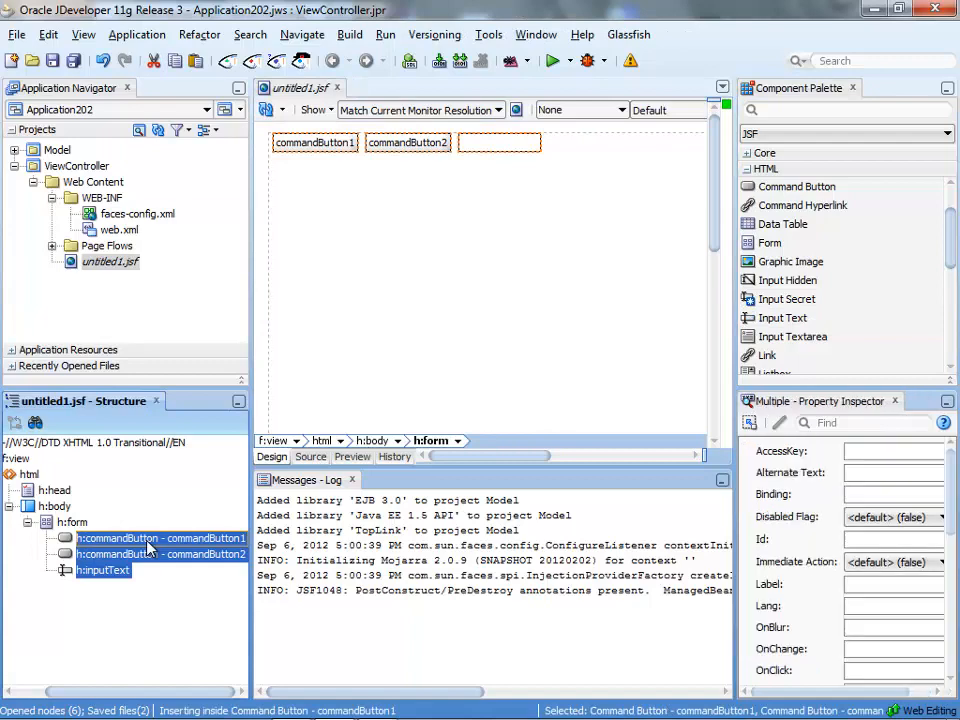
Surround the three components with a Panel Grid set to 2 columns.
right_click(150, 545)
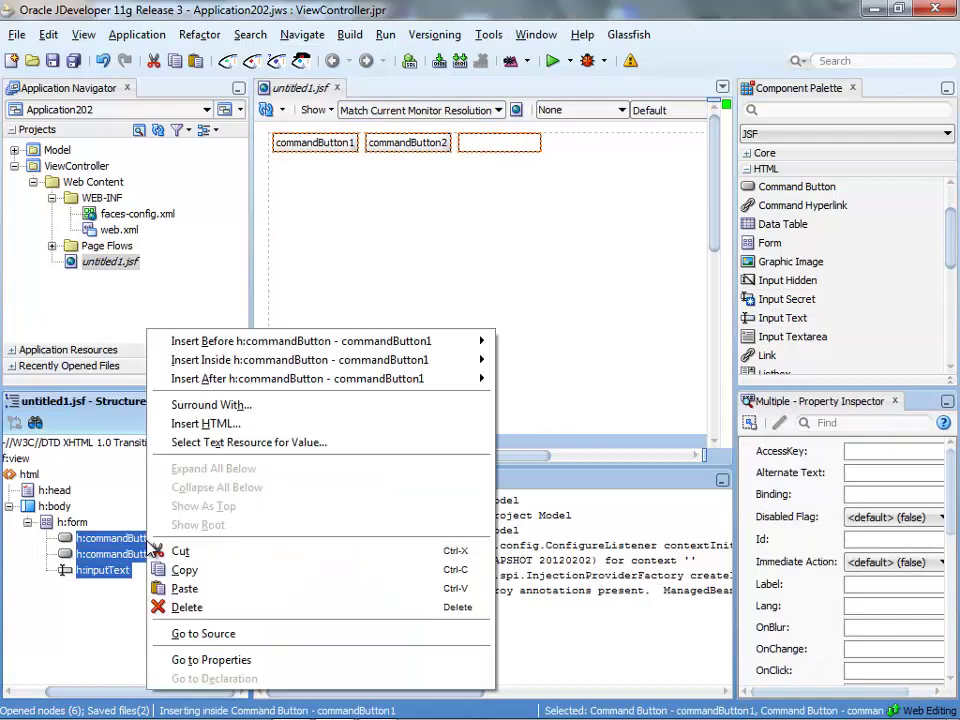
left_click(200, 404)
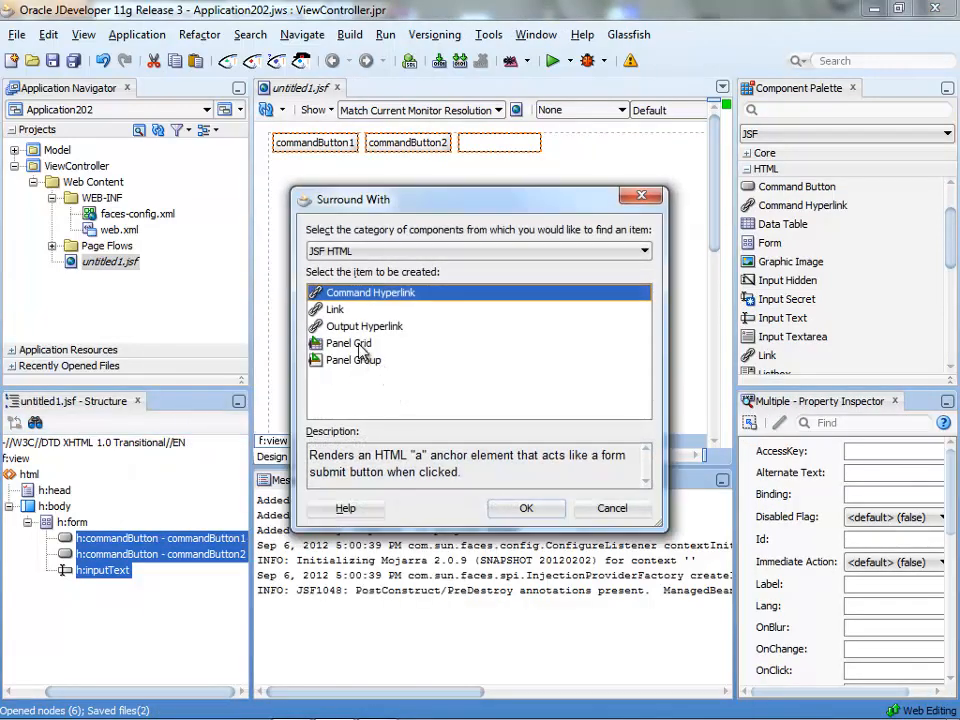
left_click(348, 343)
left_click(527, 508)
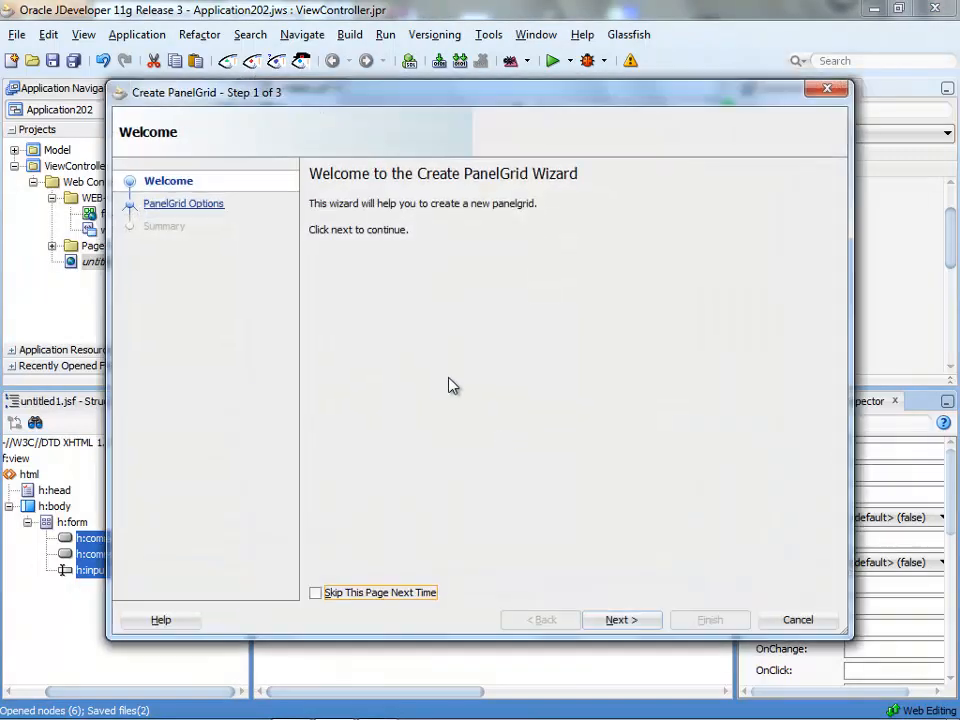
left_click(620, 620)
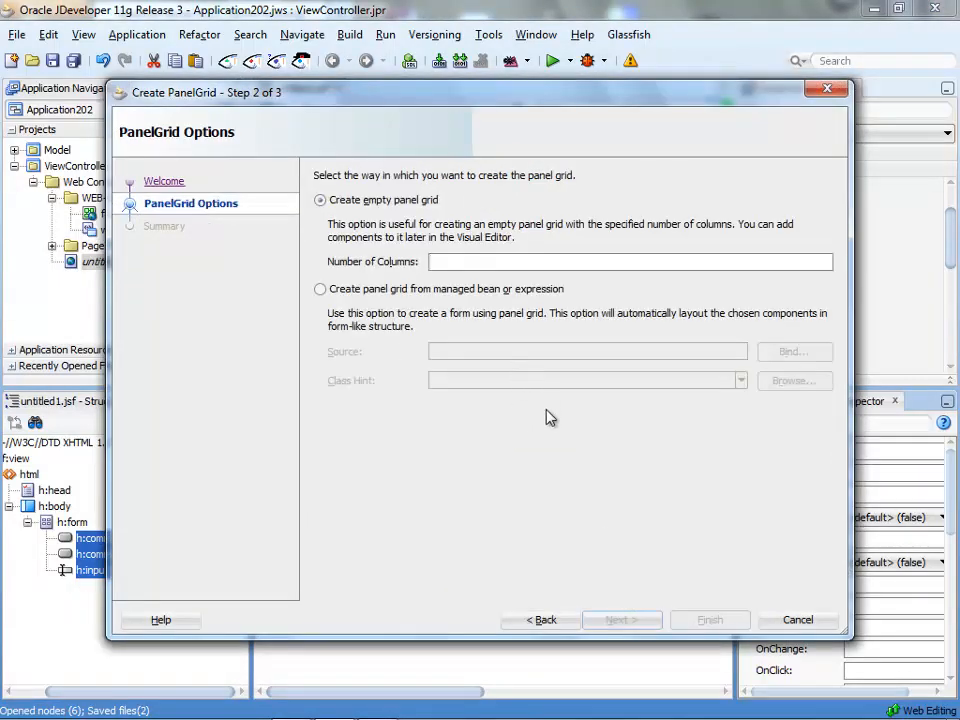
type("2")
left_click(621, 619)
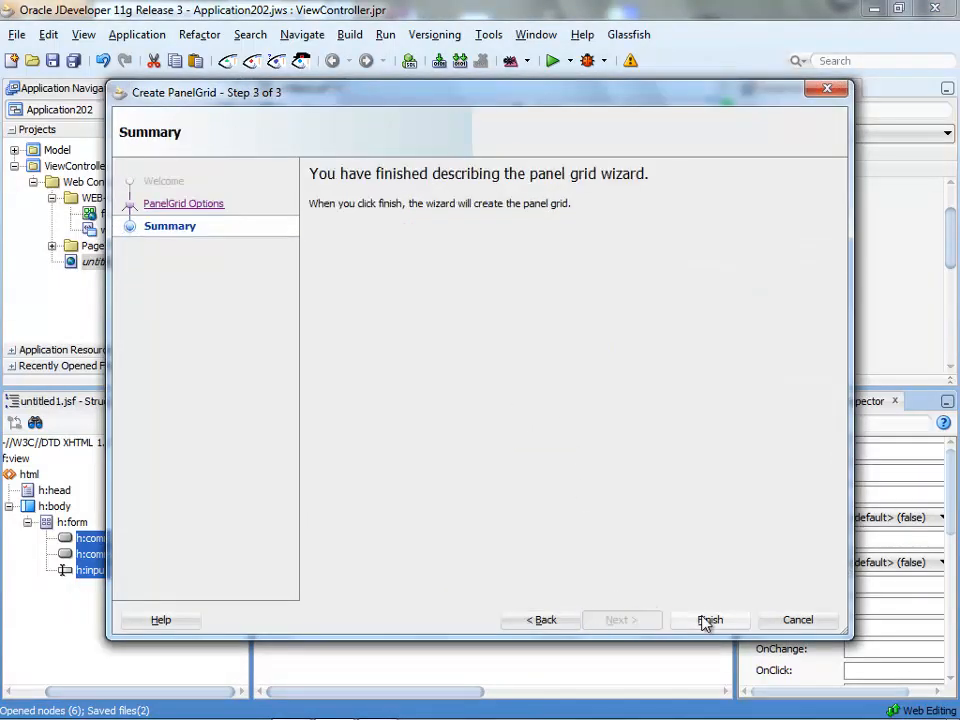
left_click(709, 619)
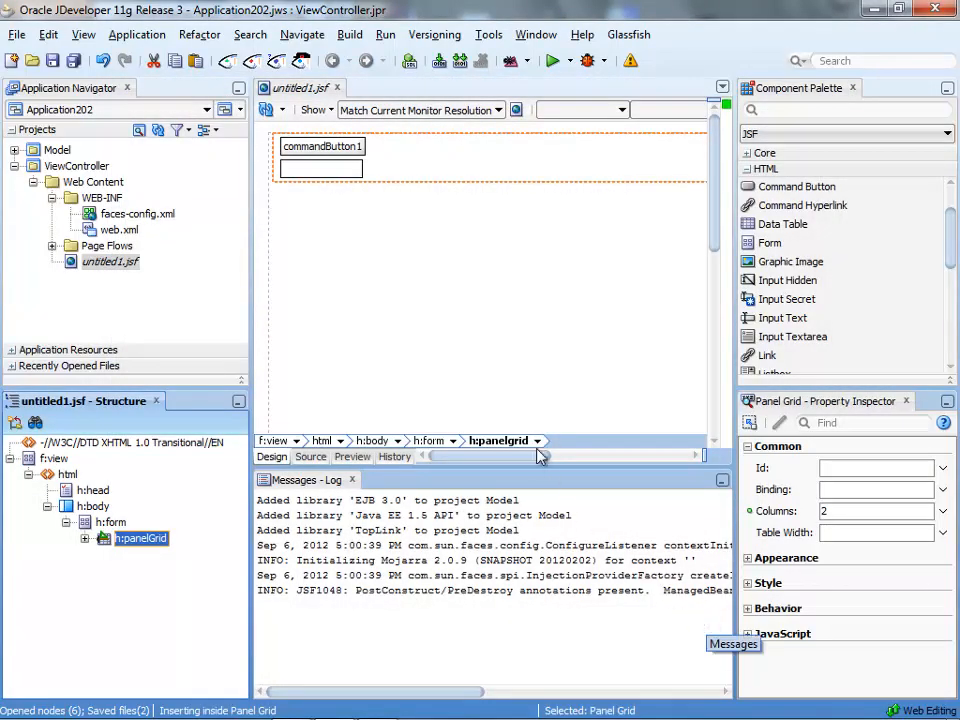
mouse_move(530, 457)
left_mouse_down()
mouse_move(700, 457)
mouse_move(490, 457)
left_mouse_up()
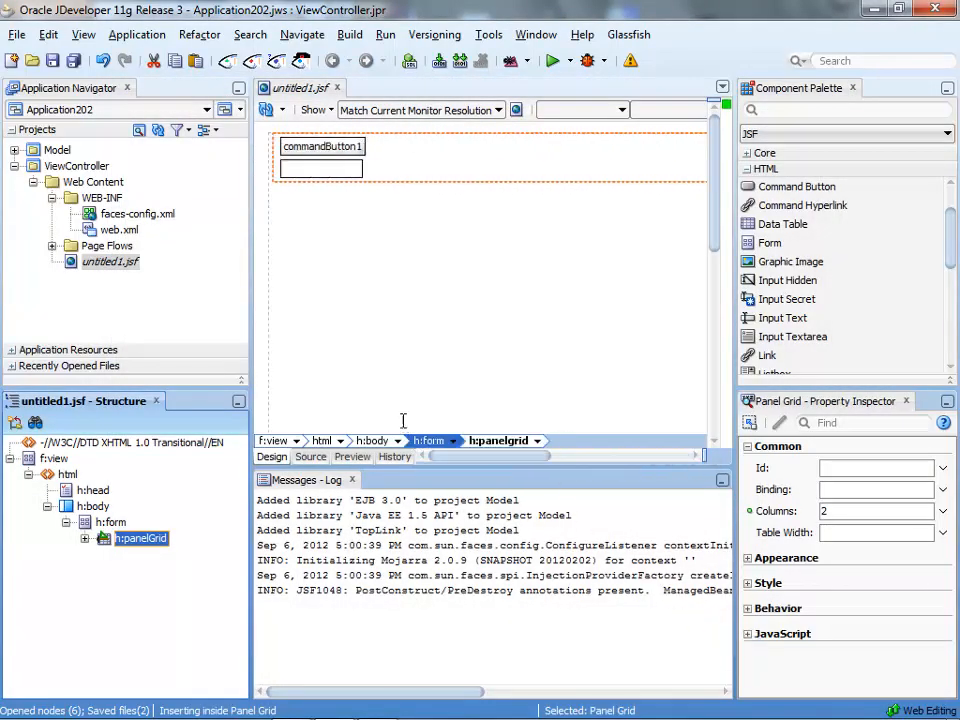
Select commandButton1 and replace its Value property text with hello.
left_click(320, 147)
double_click(900, 511)
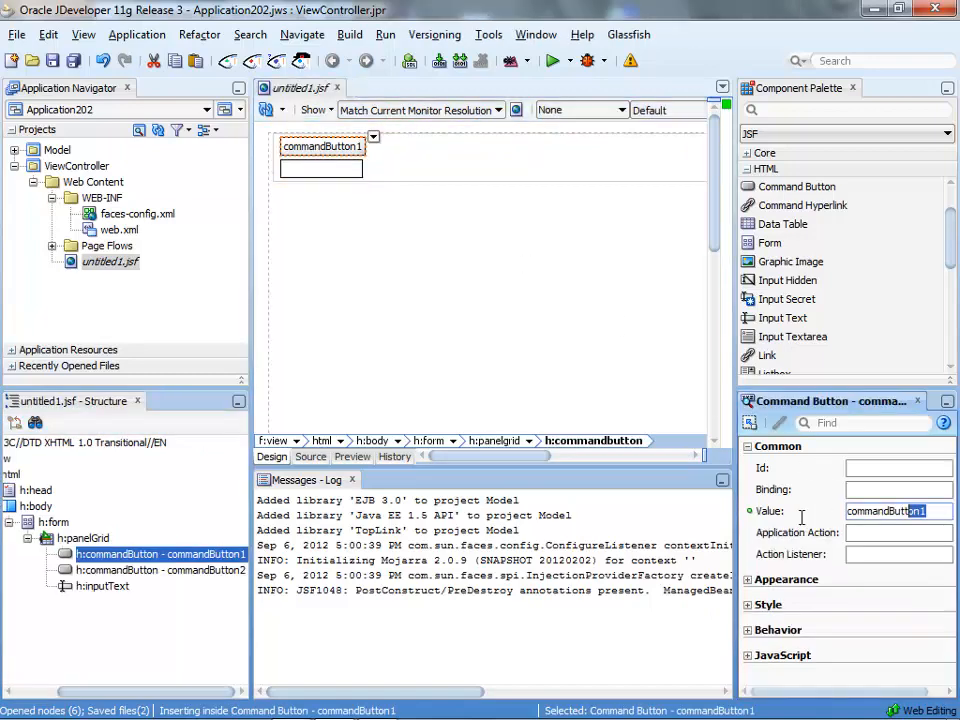
type("hello")
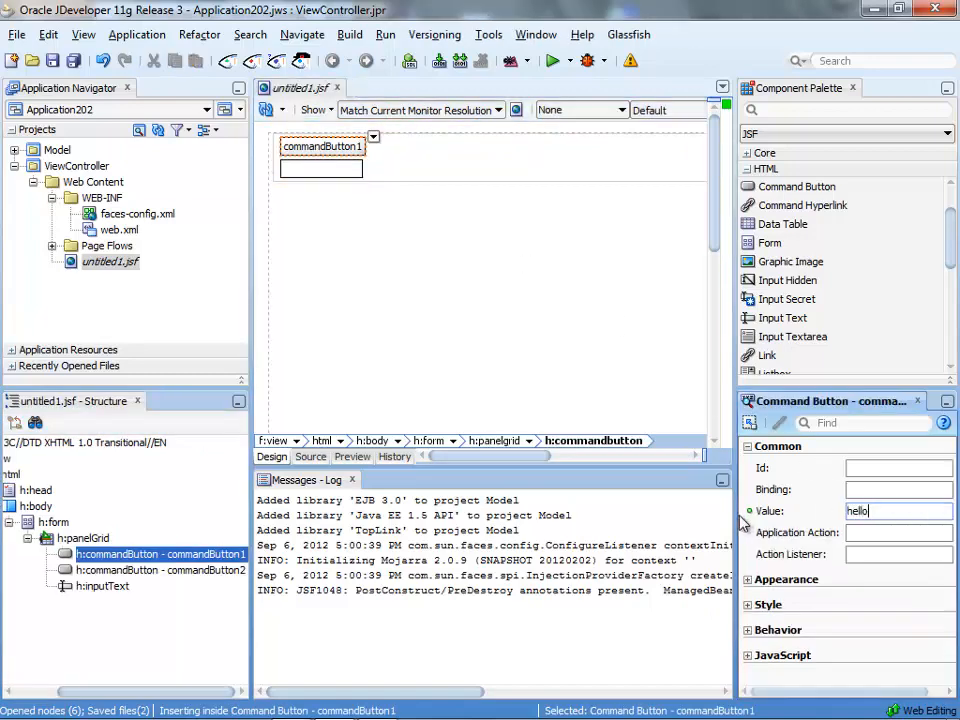
Commit hello, save all, and start deploying ViewController's webapp profile to a server.
key("Return")
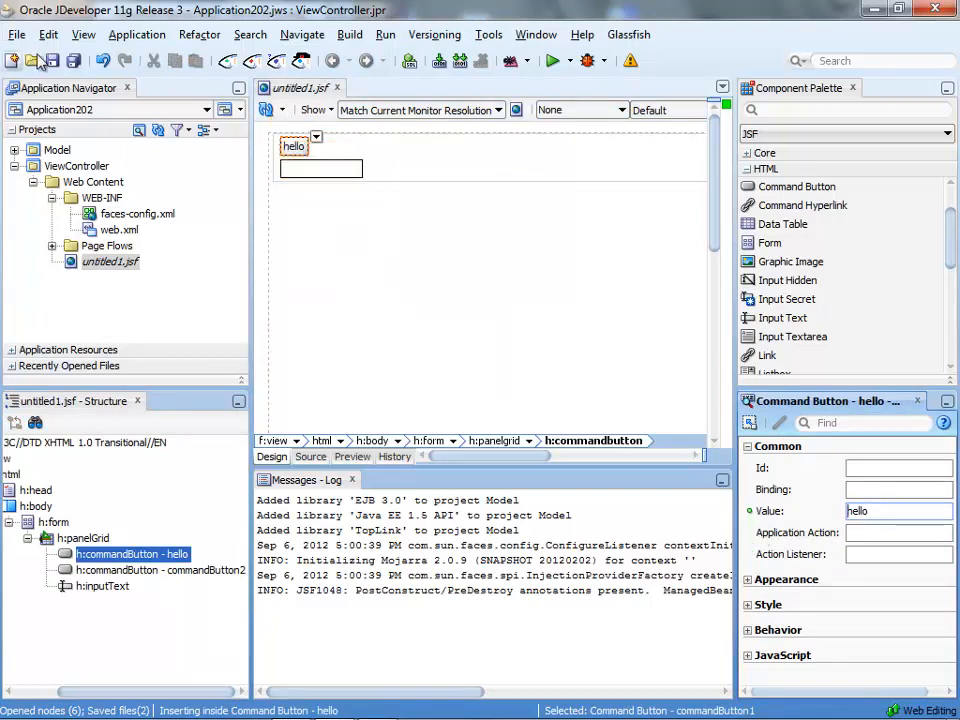
left_click(52, 62)
left_click(77, 166)
right_click(77, 166)
mouse_move(180, 282)
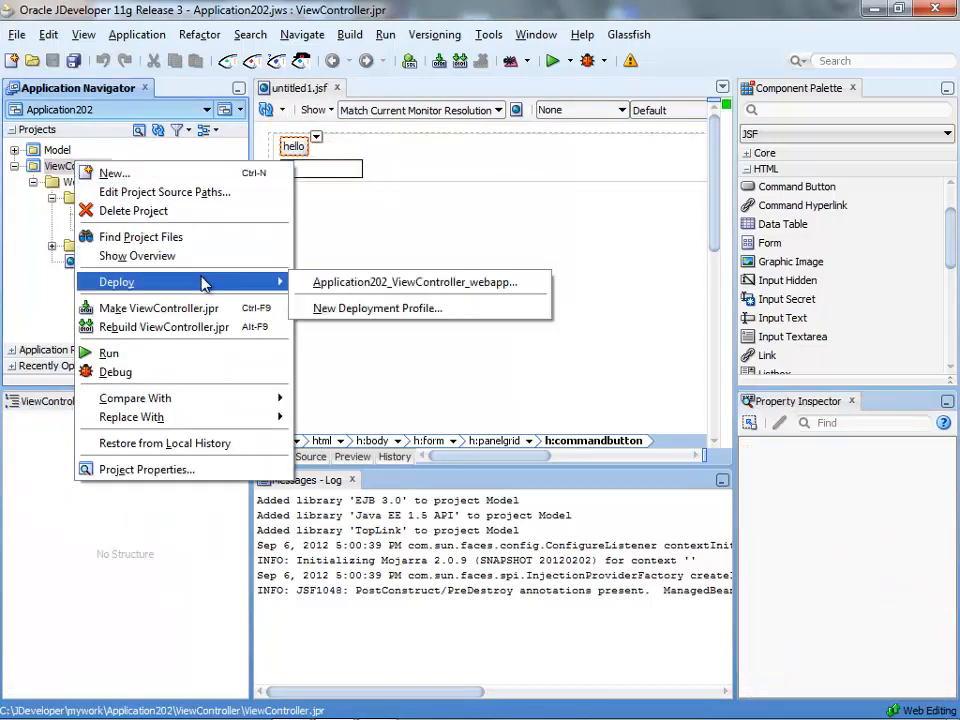
left_click(340, 282)
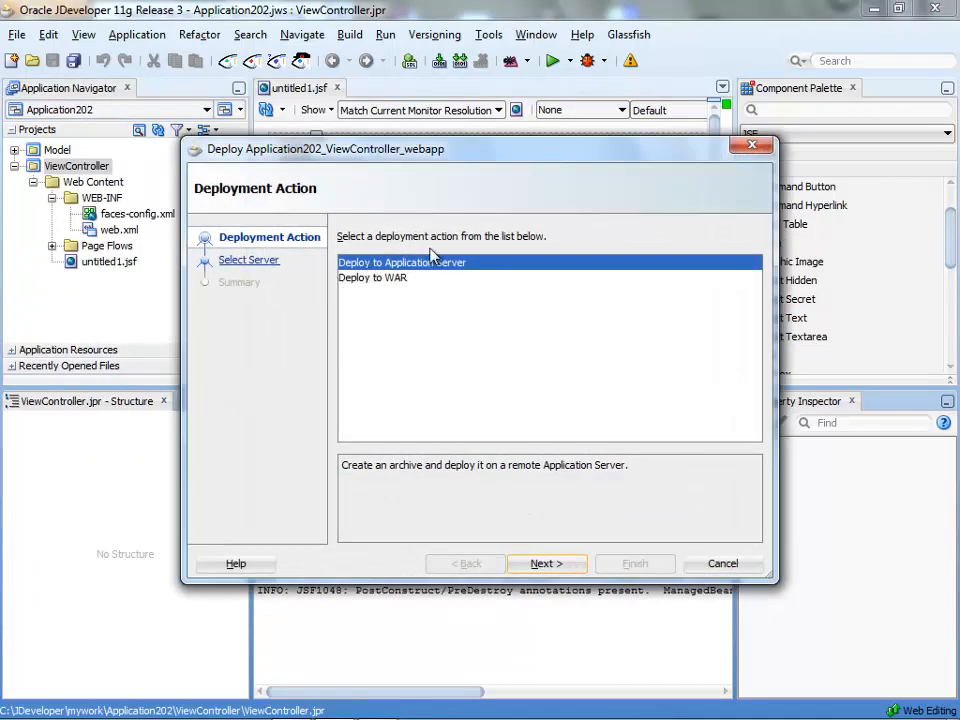
left_click(545, 563)
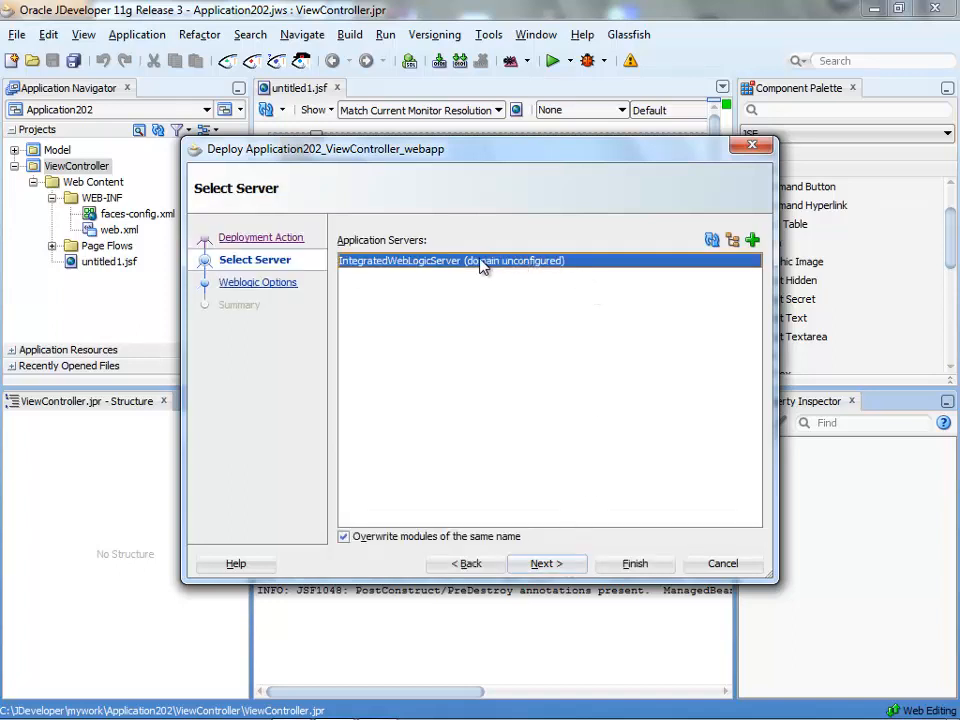
Cancel the new connection and deployment, then start GlassFish domain1 from the toolbar.
left_click(753, 241)
left_click(400, 376)
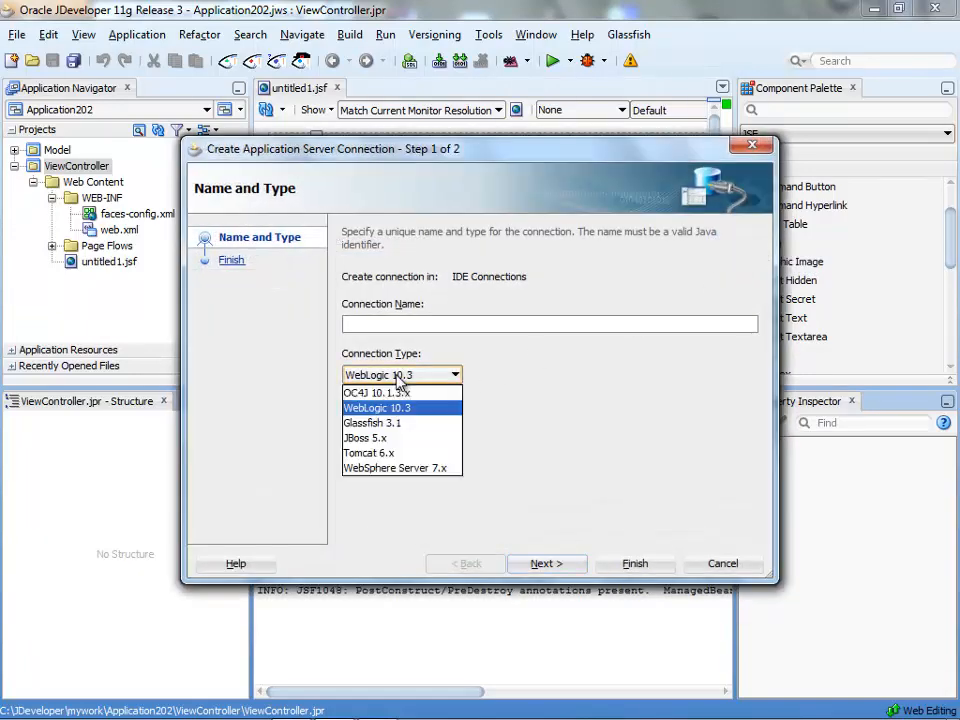
left_click(700, 540)
left_click(740, 564)
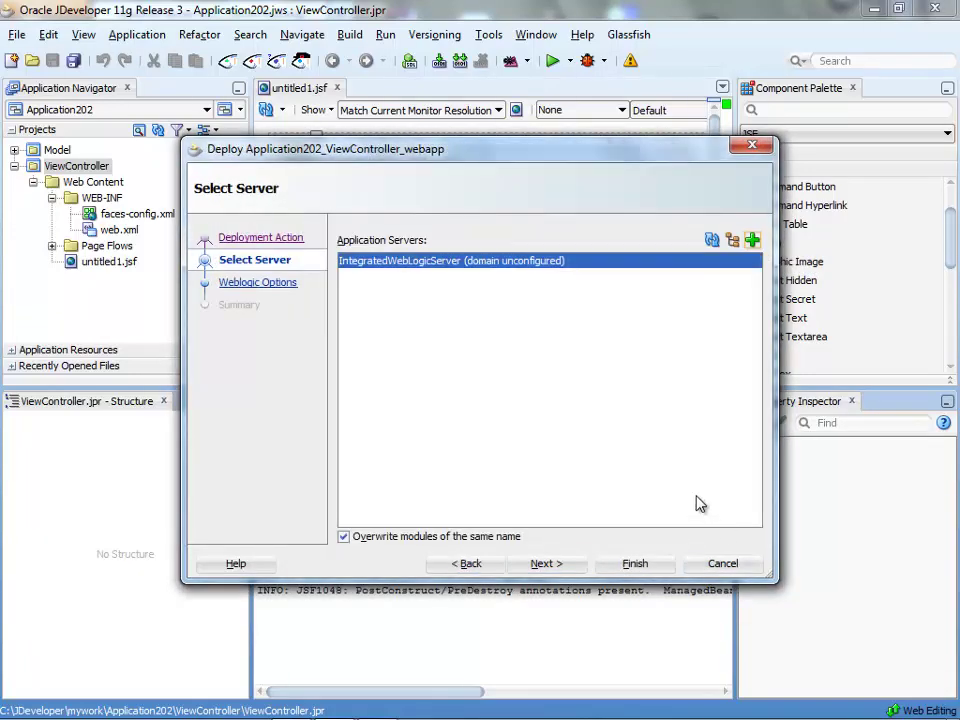
left_click(724, 561)
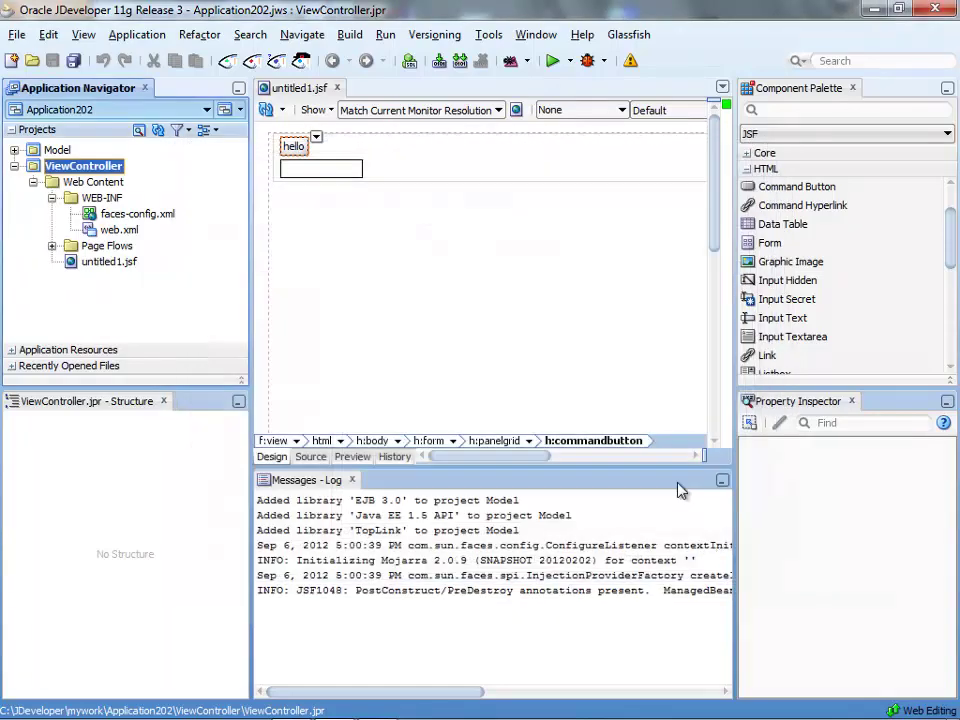
left_click(232, 66)
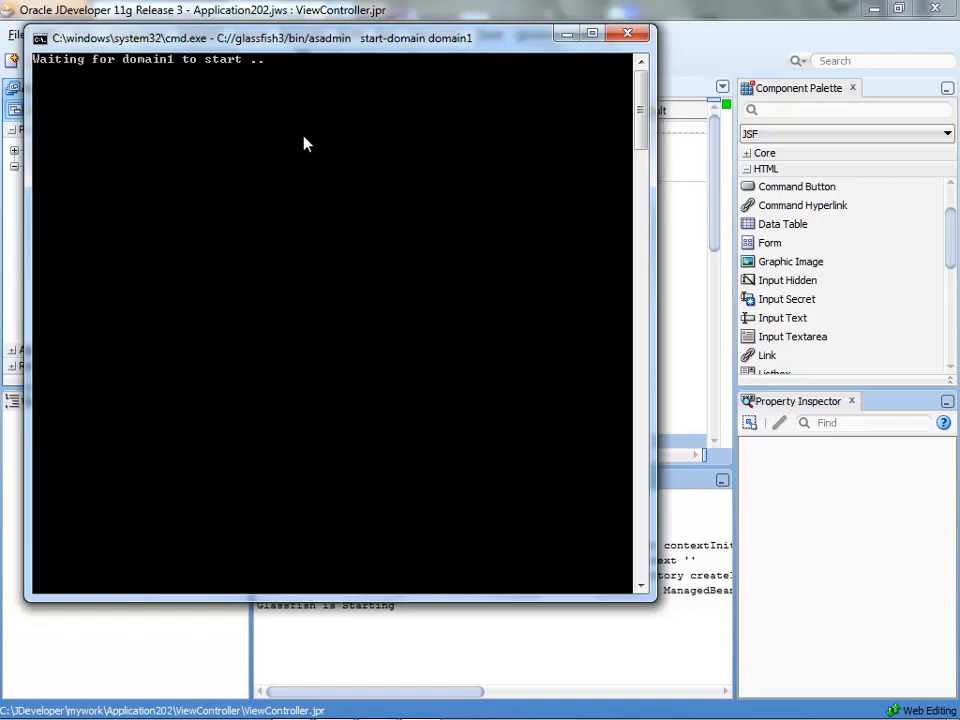
left_click(695, 240)
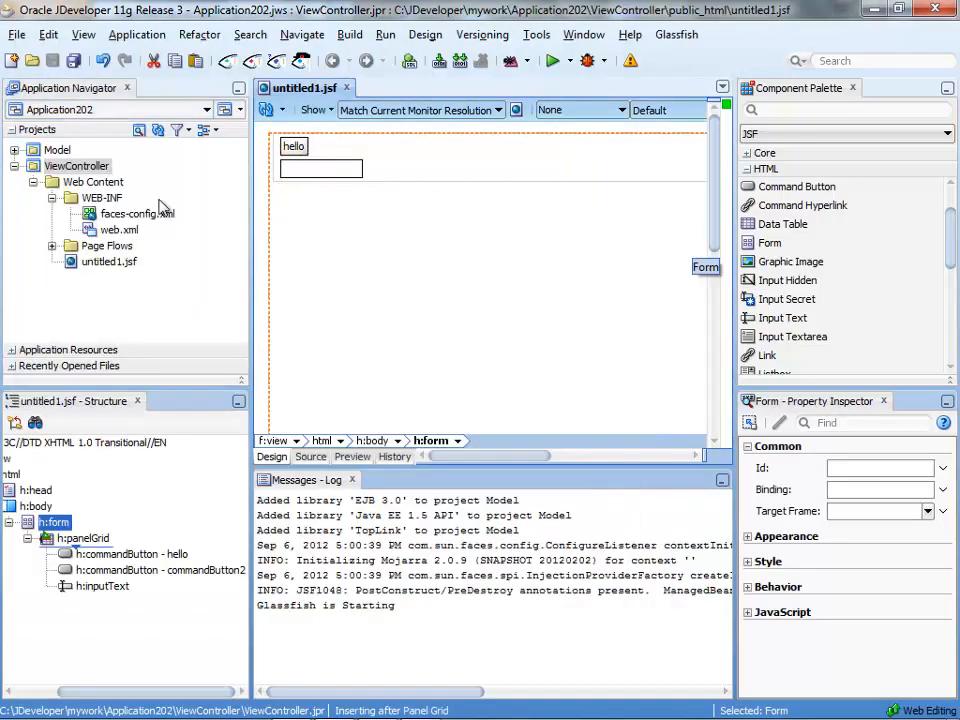
Redeploy ViewController and begin a new Glassfish 3.1 server connection, keeping default authentication.
right_click(82, 168)
mouse_move(190, 283)
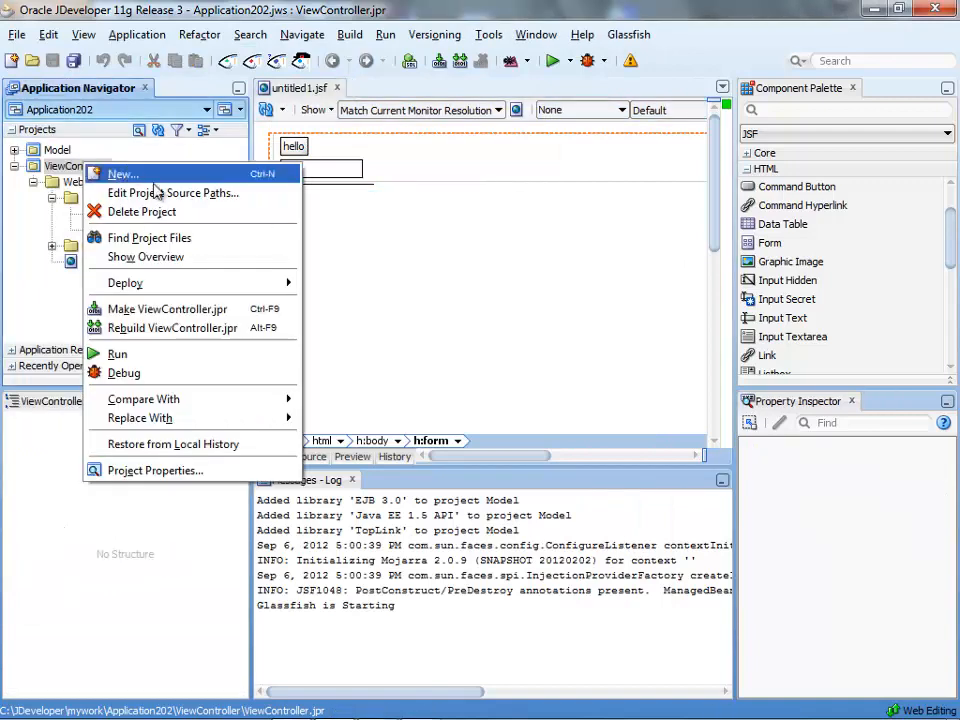
left_click(392, 288)
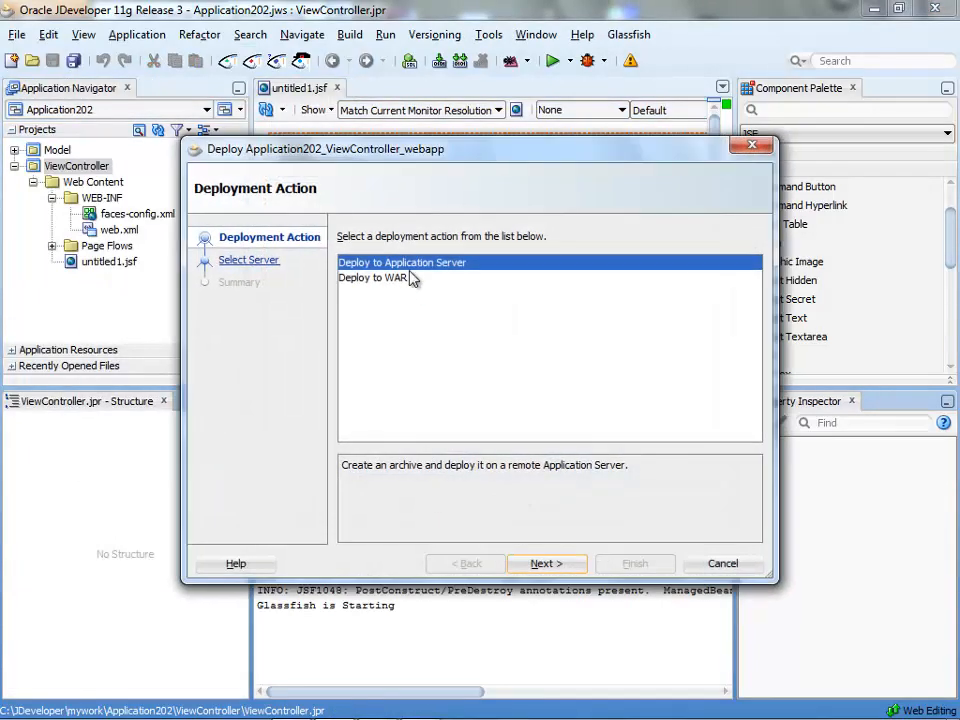
left_click(546, 563)
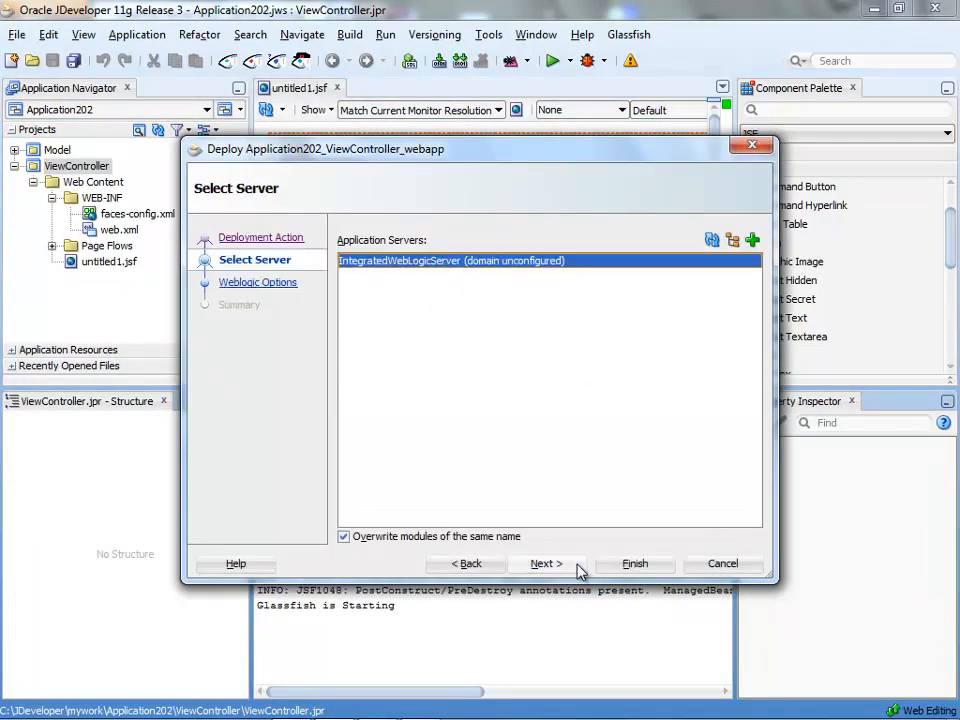
left_click(752, 241)
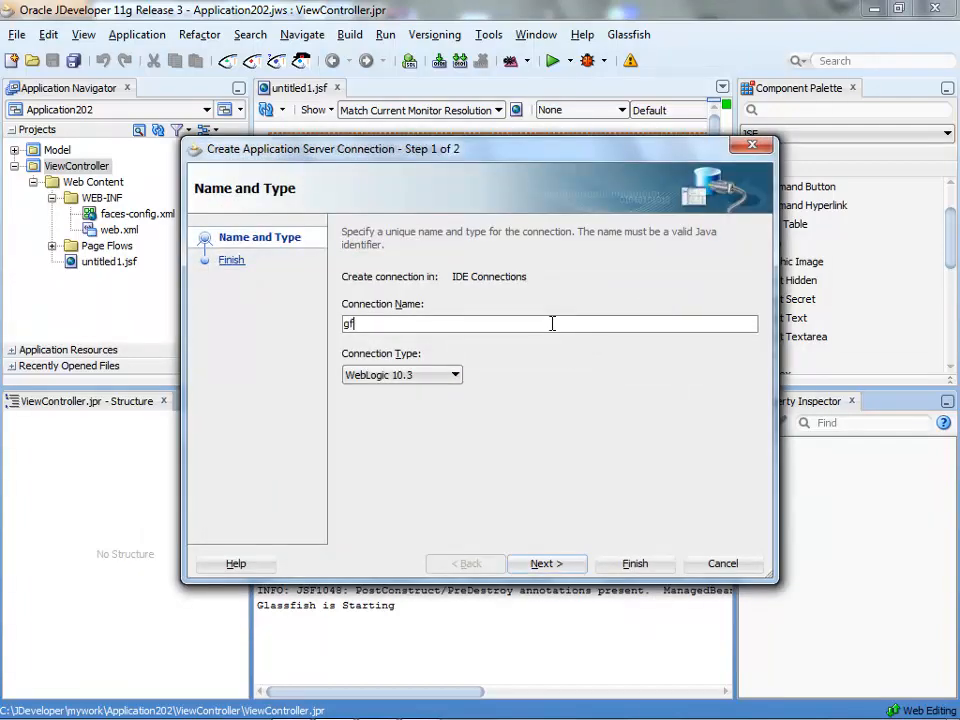
left_click(455, 374)
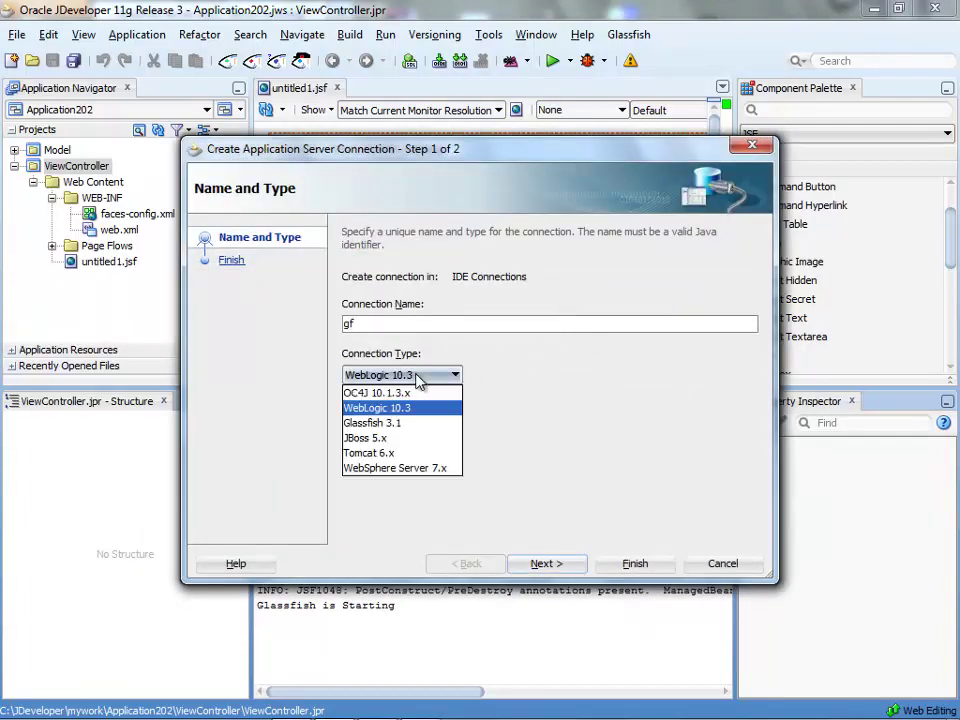
left_click(417, 424)
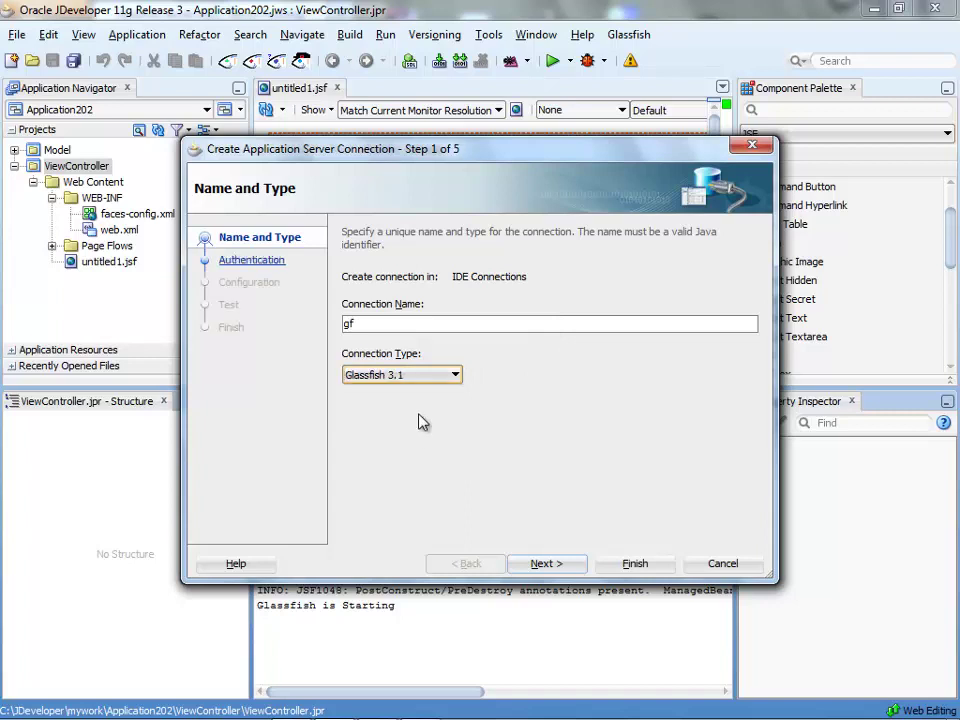
left_click(565, 568)
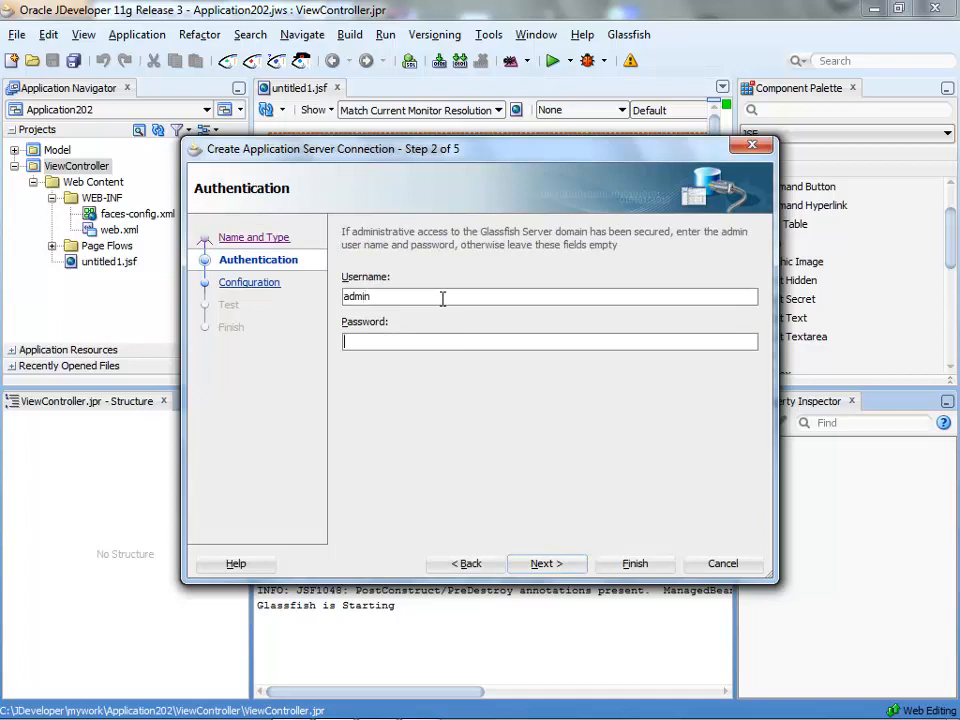
left_click(560, 563)
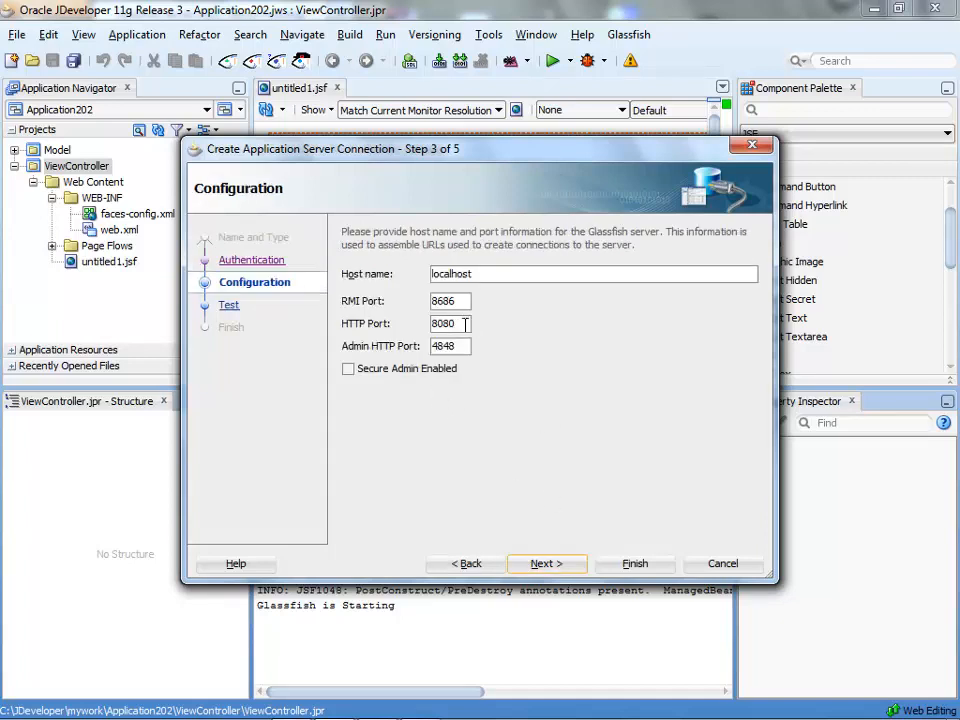
Set HTTP port 9090, run Test Connection with 4 of 4 succeeding, and reach the final step.
left_click_drag(465, 323, 408, 328)
type("9090")
left_click(546, 563)
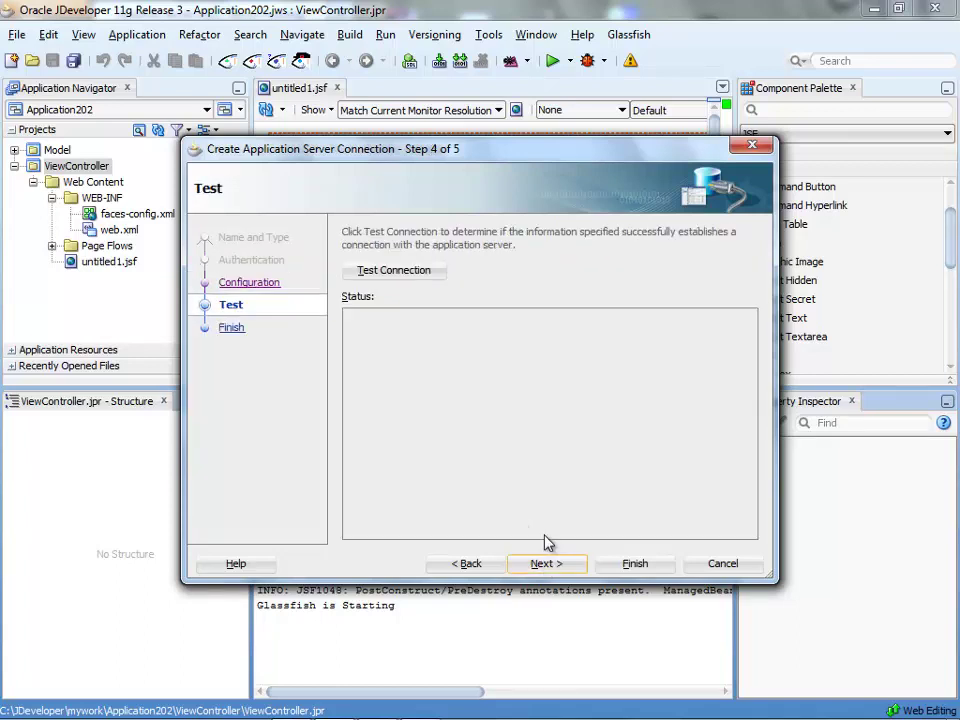
left_click(394, 270)
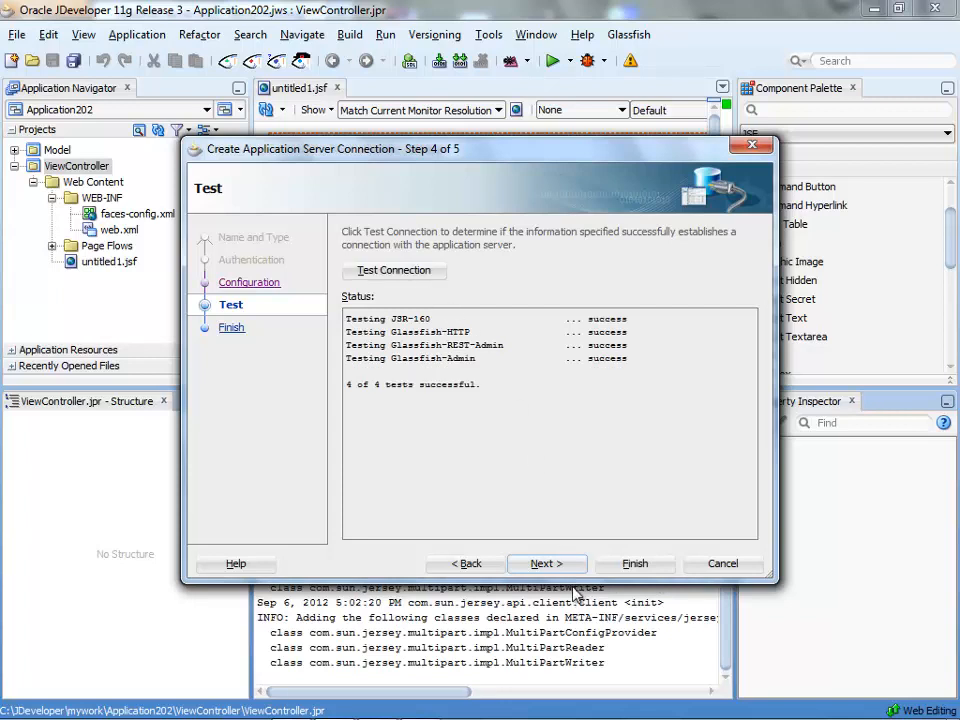
left_click(547, 564)
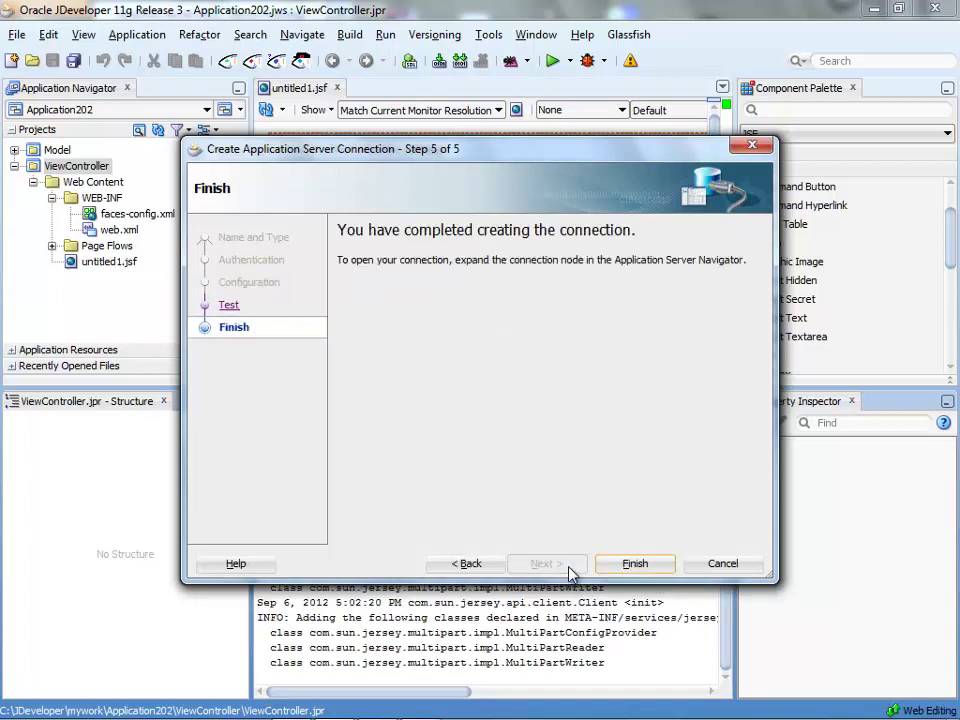
Finish connection gf, review the summary and deploy ViewController at context root /foo2.
left_click(632, 564)
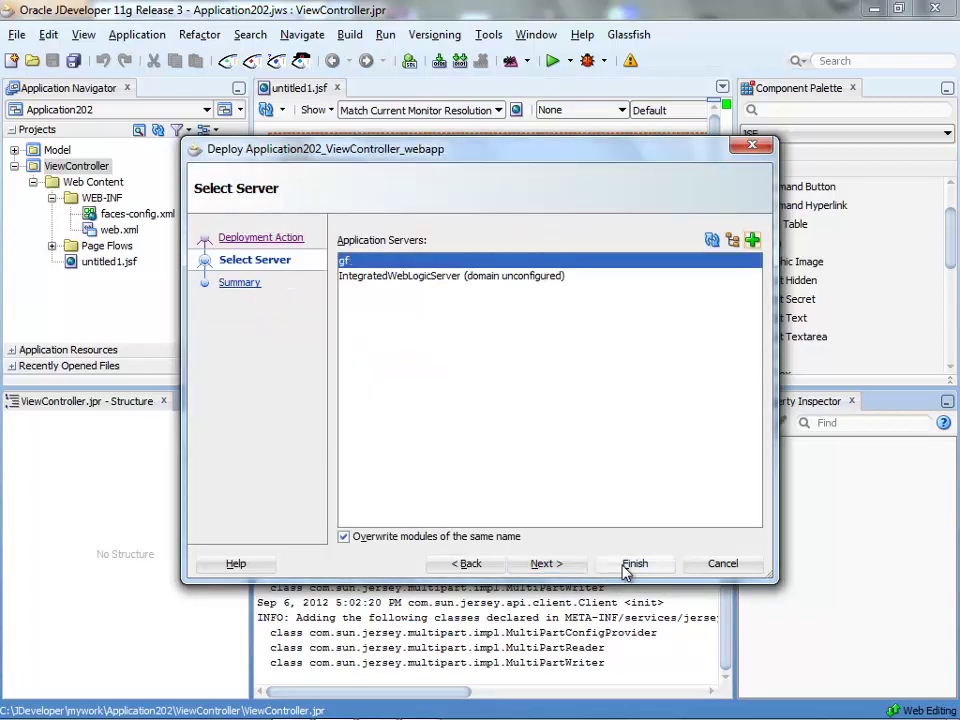
left_click(560, 564)
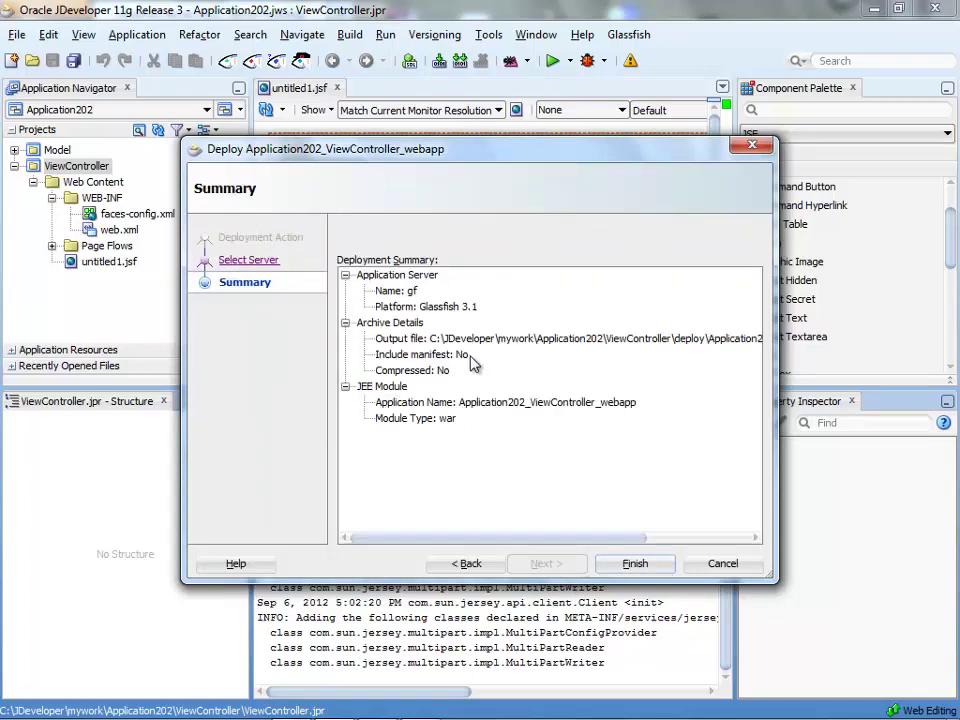
left_click(635, 563)
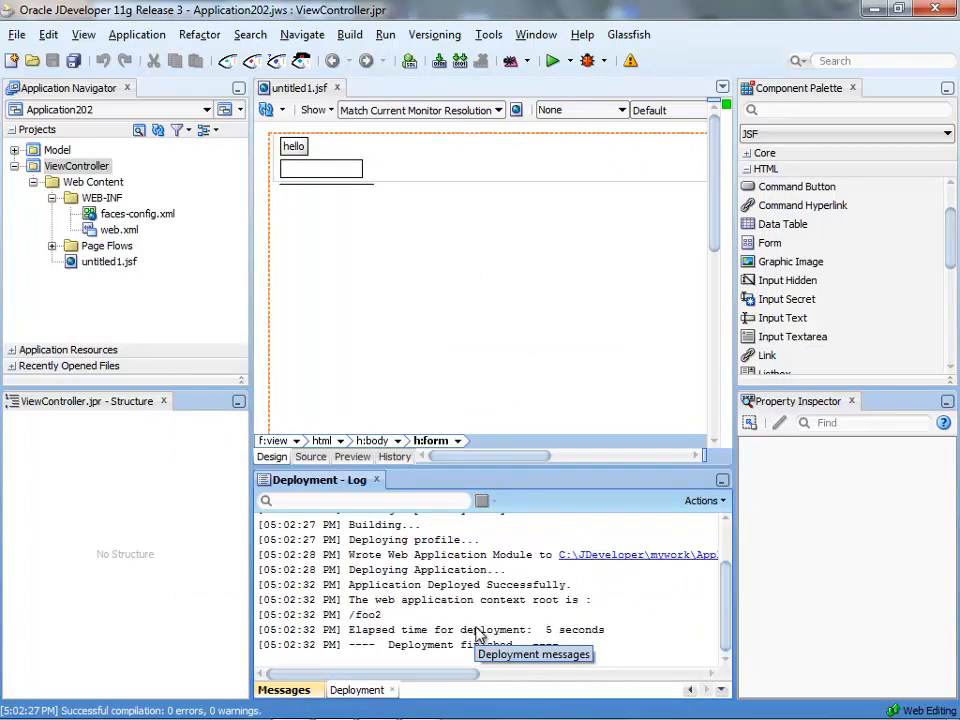
mouse_move(450, 675)
left_mouse_down()
mouse_move(640, 688)
mouse_move(516, 671)
left_mouse_up()
scroll(606, 611, "up", 3)
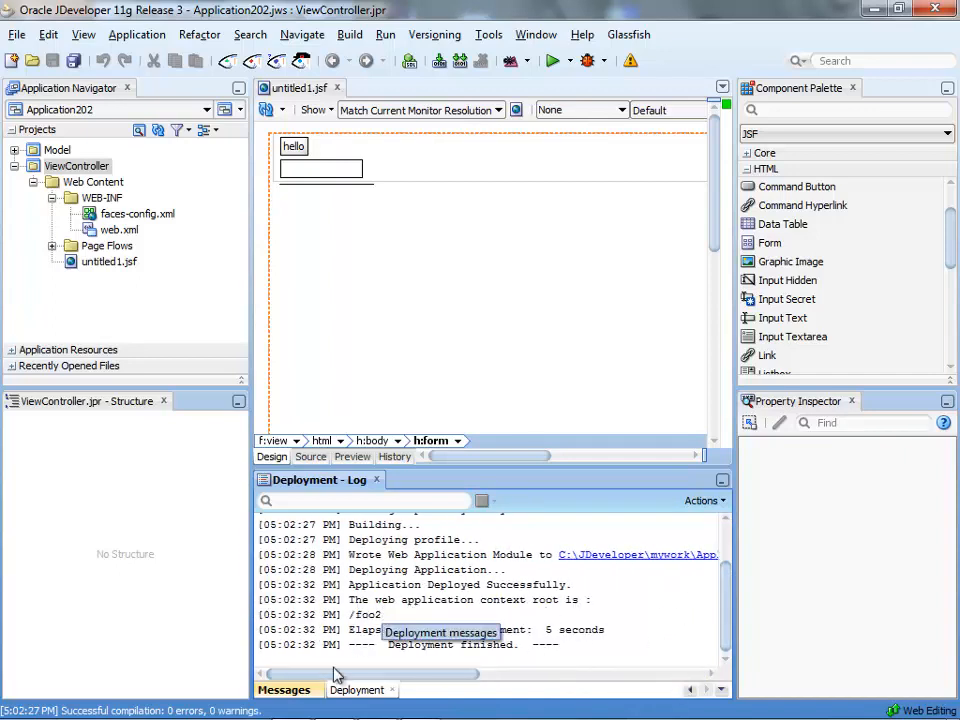
Load /foo2/faces/untitled1.jsf in Firefox, then return to JDeveloper.
left_click(290, 707)
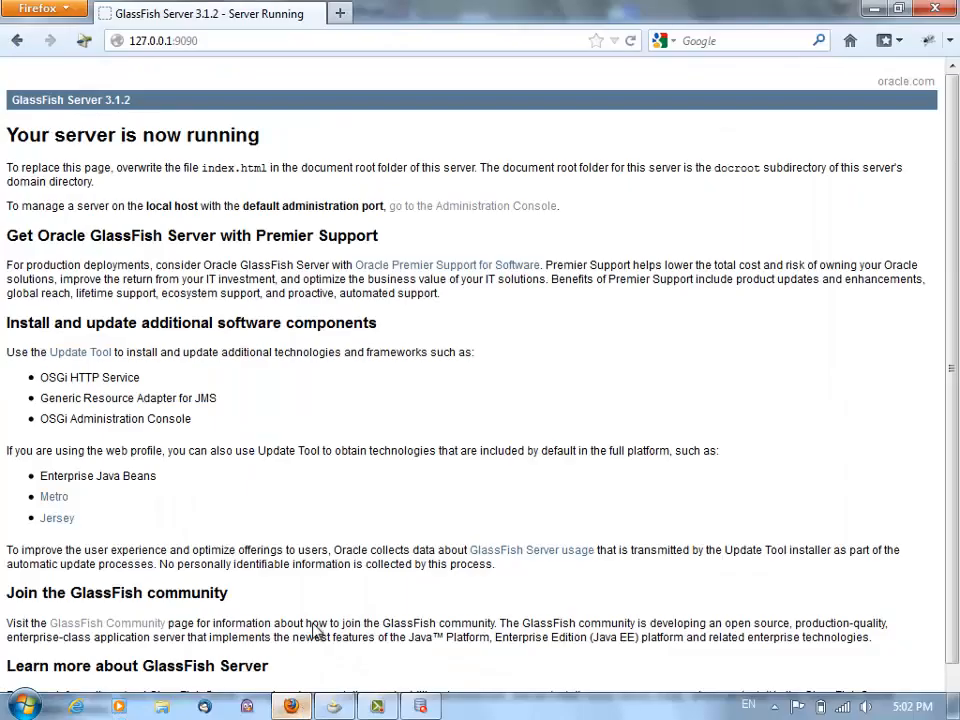
left_click(265, 41)
type("/foo2/faces/untitled1.jsf")
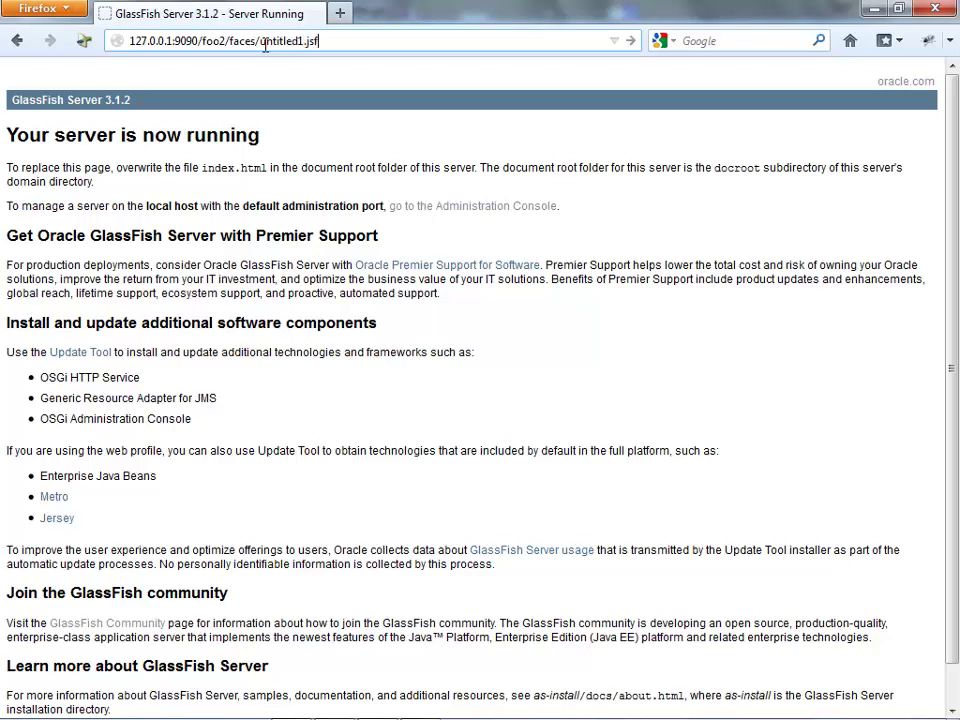
key("Return")
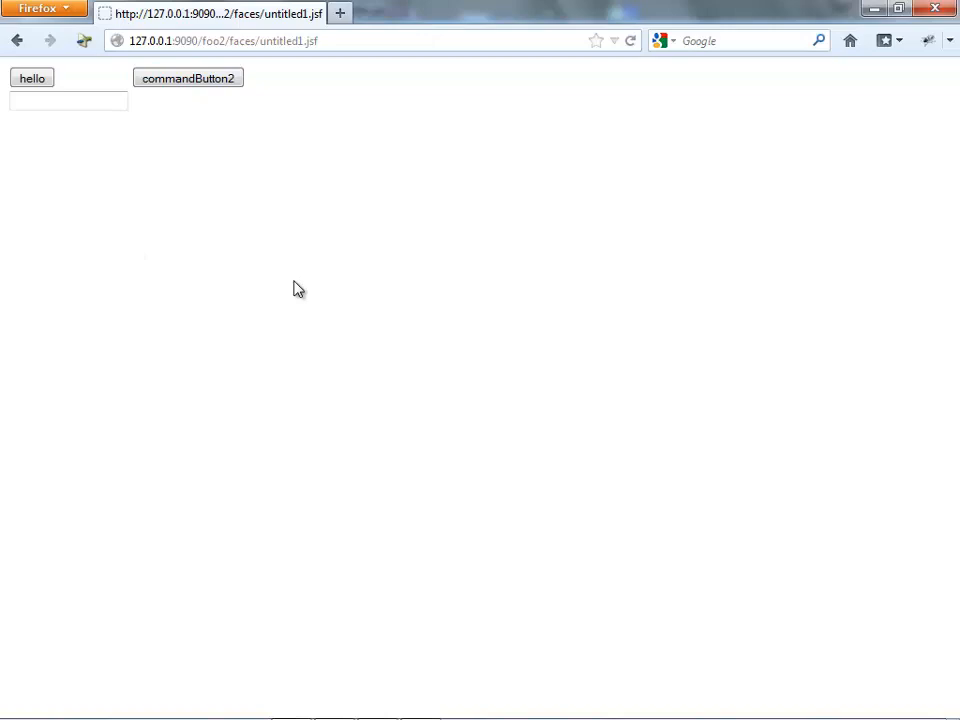
key("alt+Tab")
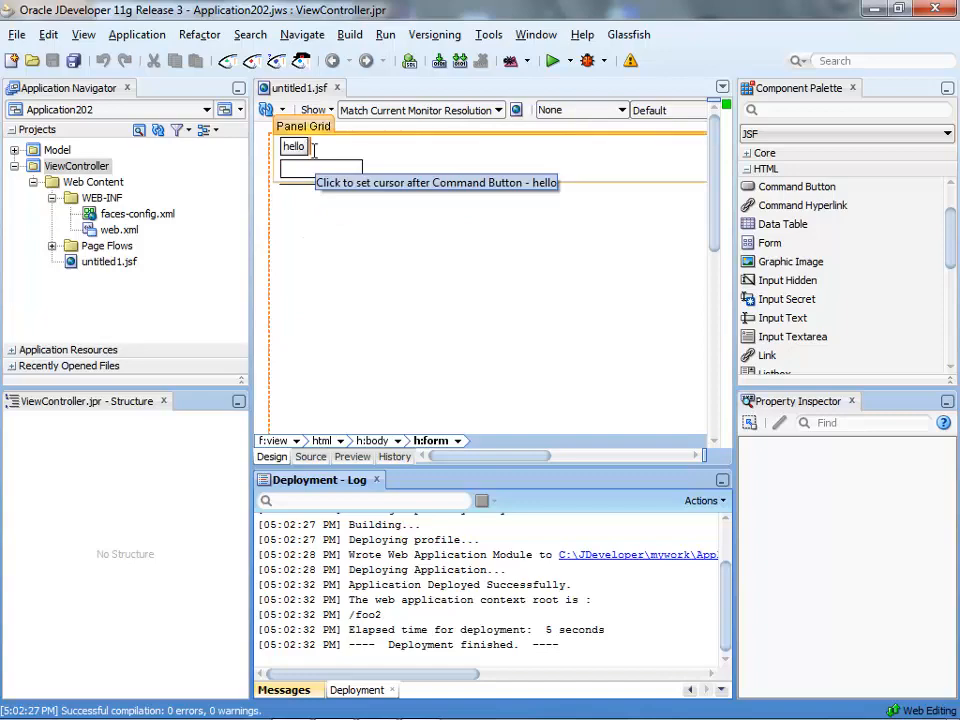
Stop GlassFish domain1 and relaunch it in debug mode from the toolbar.
left_click(252, 61)
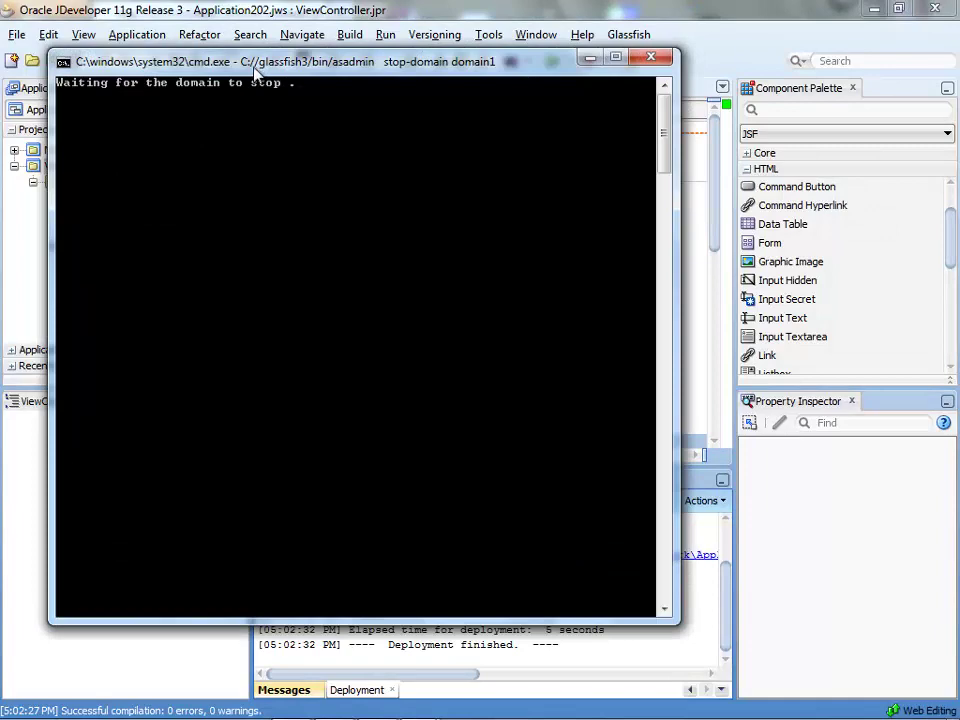
left_click(652, 62)
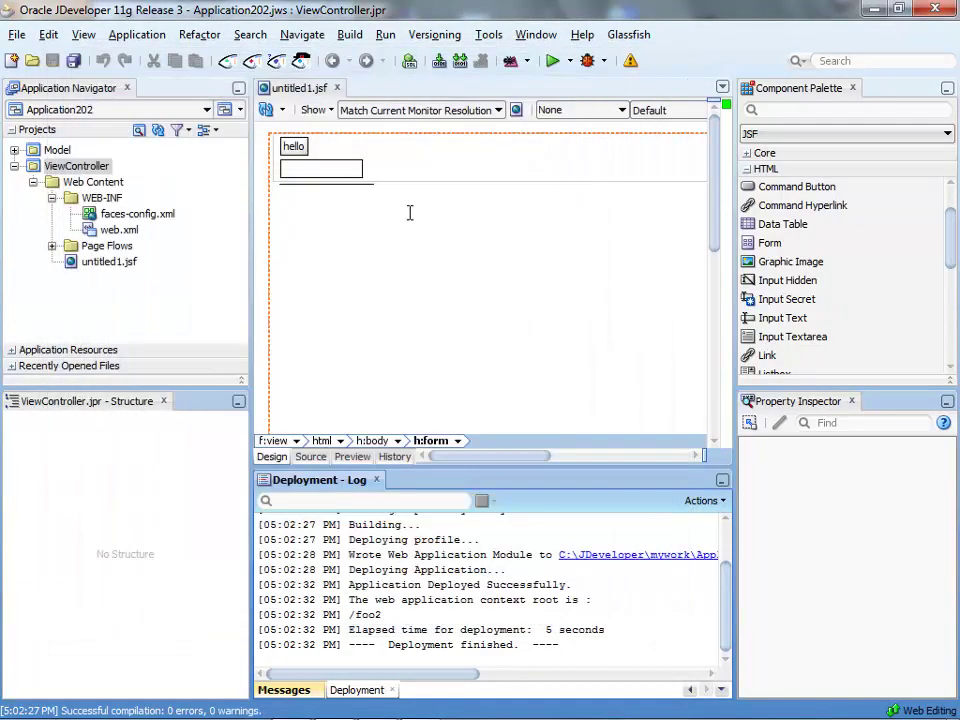
left_click(277, 63)
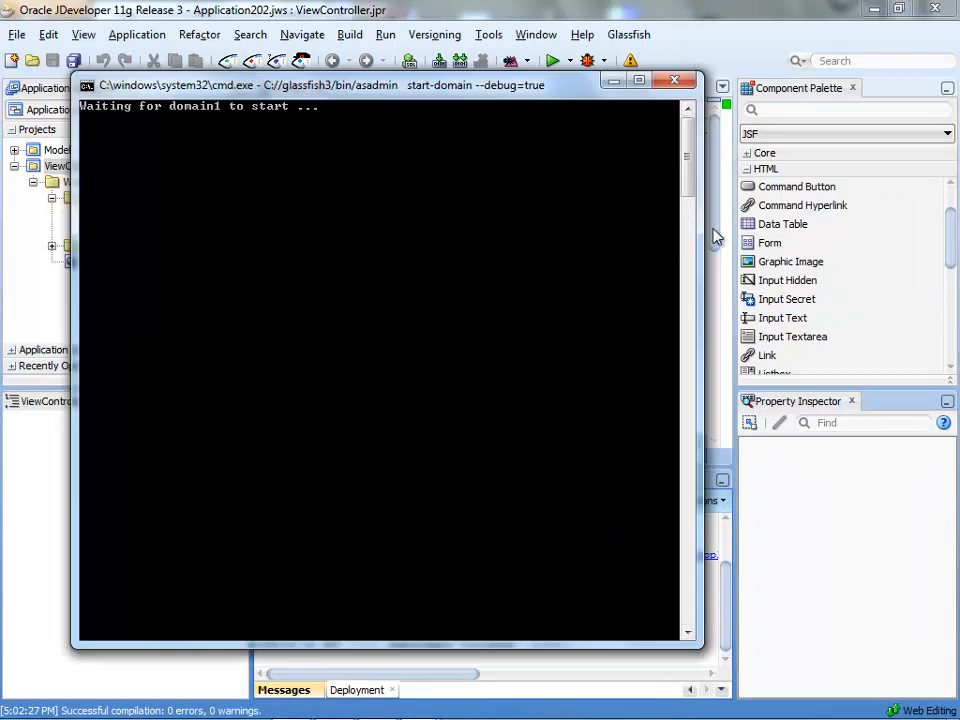
left_click(707, 228)
Bind the hello button to commandButton_action on a new managed bean b.
double_click(294, 148)
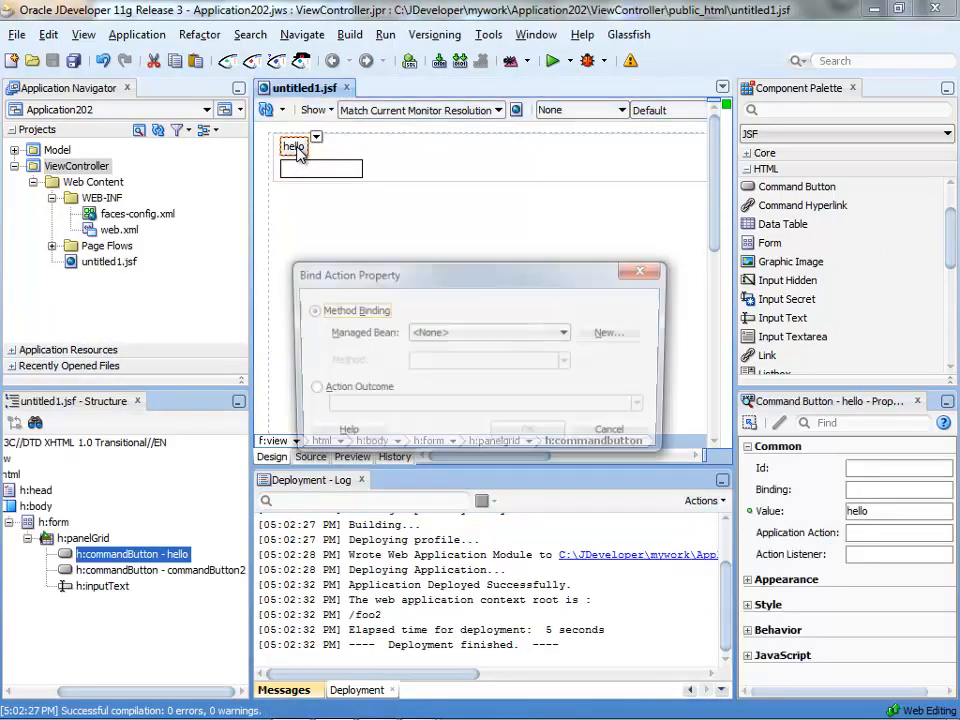
left_click(608, 335)
type("b")
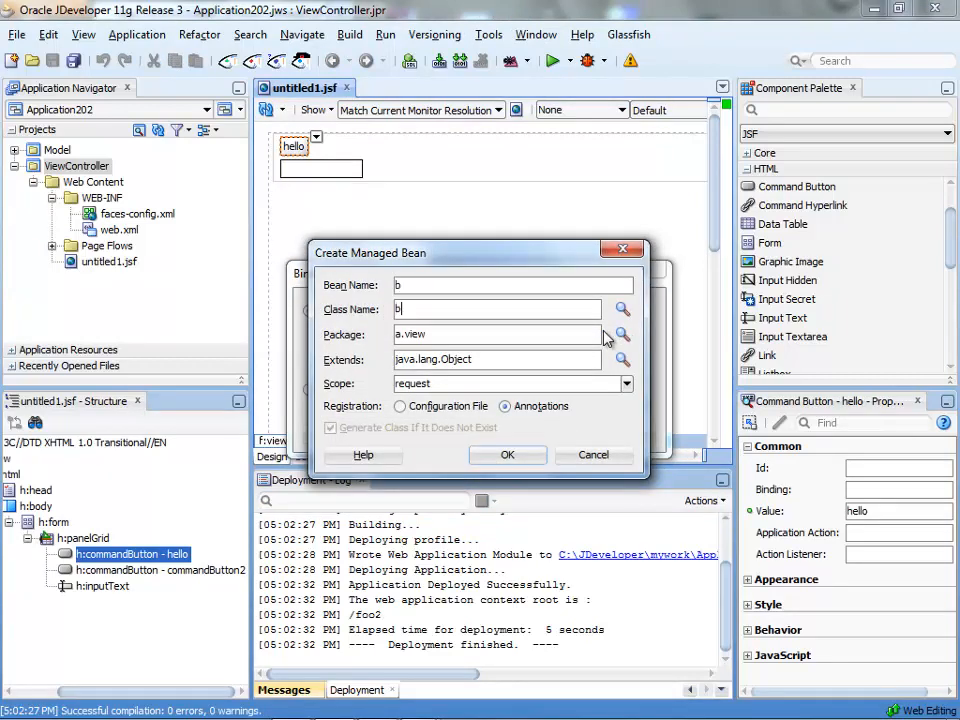
left_click(508, 455)
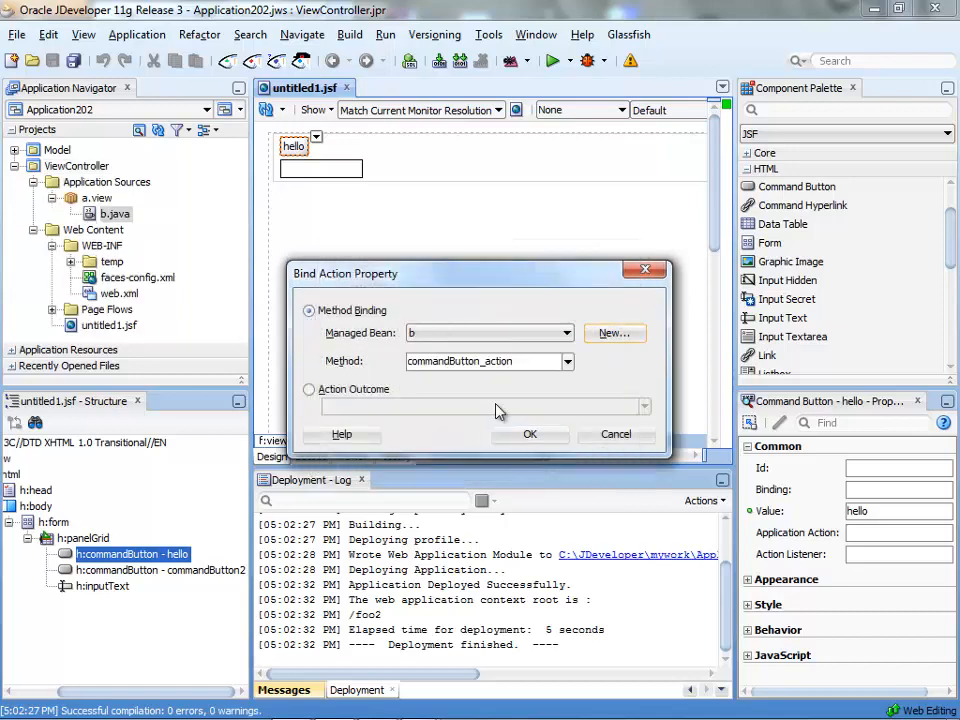
left_click(530, 434)
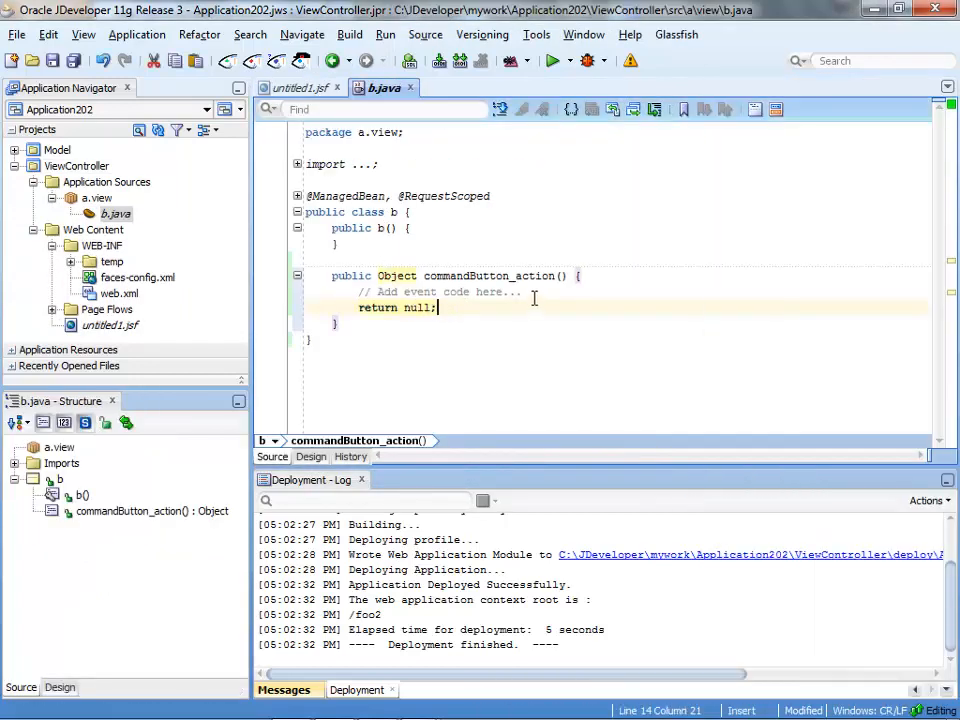
Add System.out.println lines for "hello" and "again", save b.java, and set a breakpoint on the hello line.
left_click(537, 292)
key("Return")
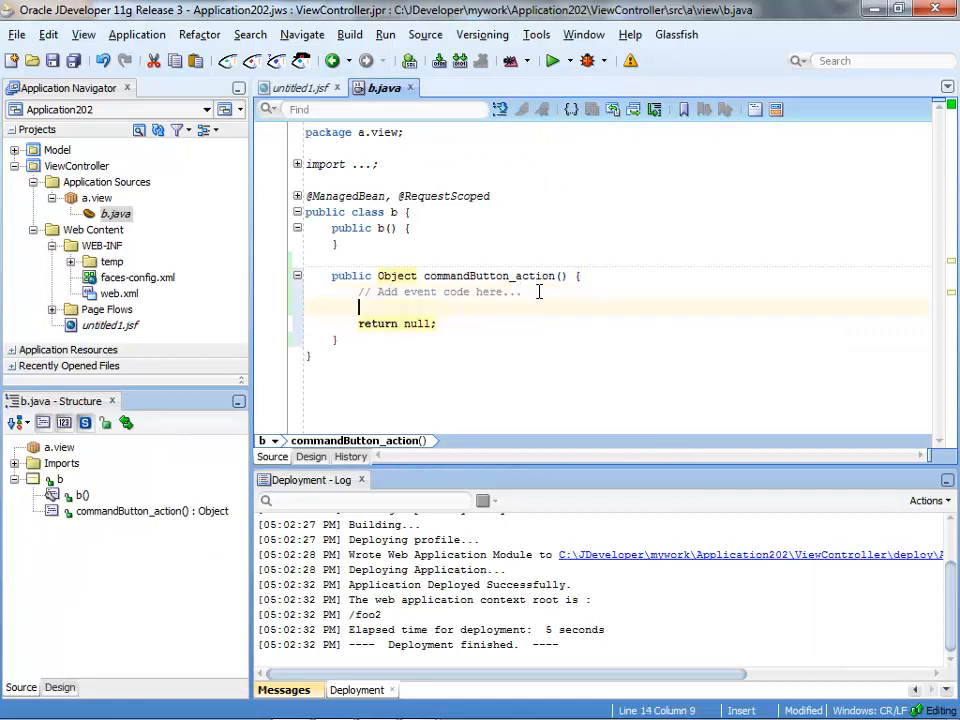
type("sop")
key("ctrl+Return")
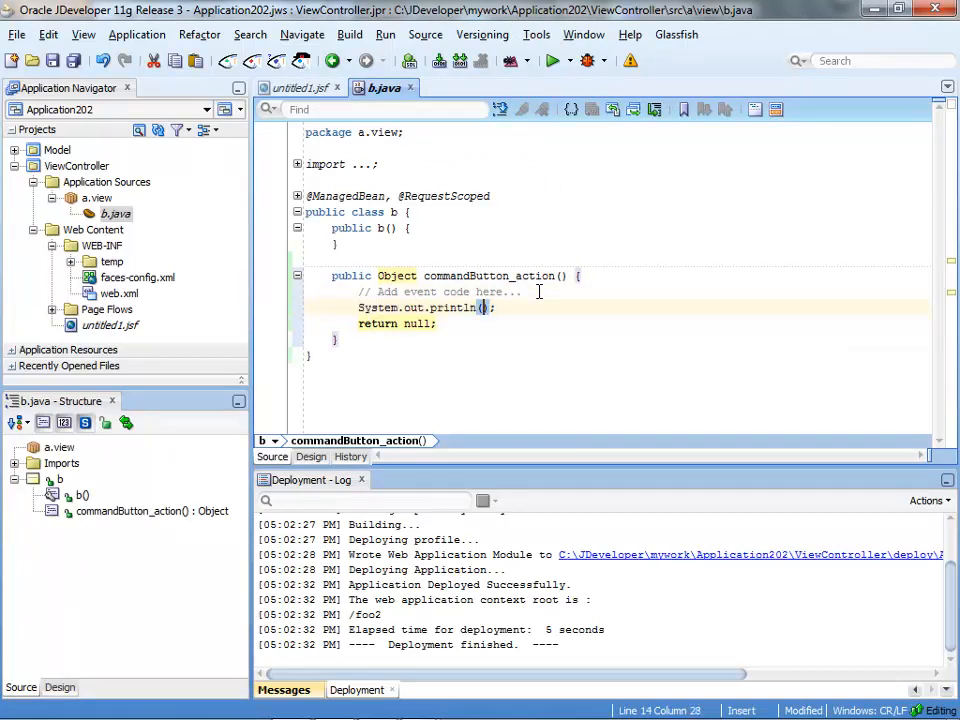
type("\"hello")
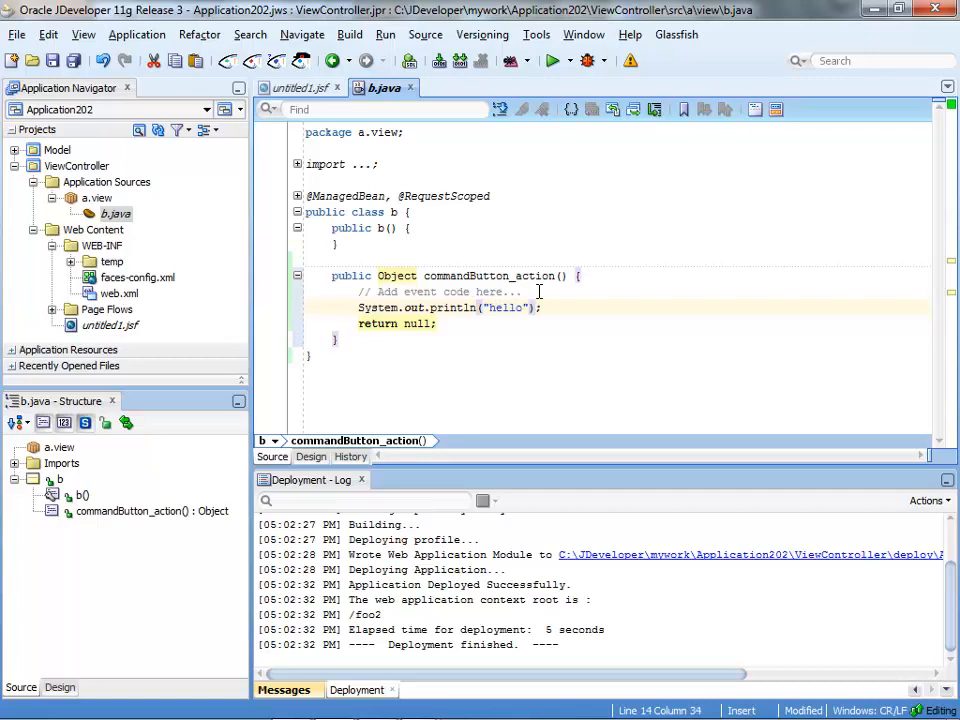
key("End")
key("Return")
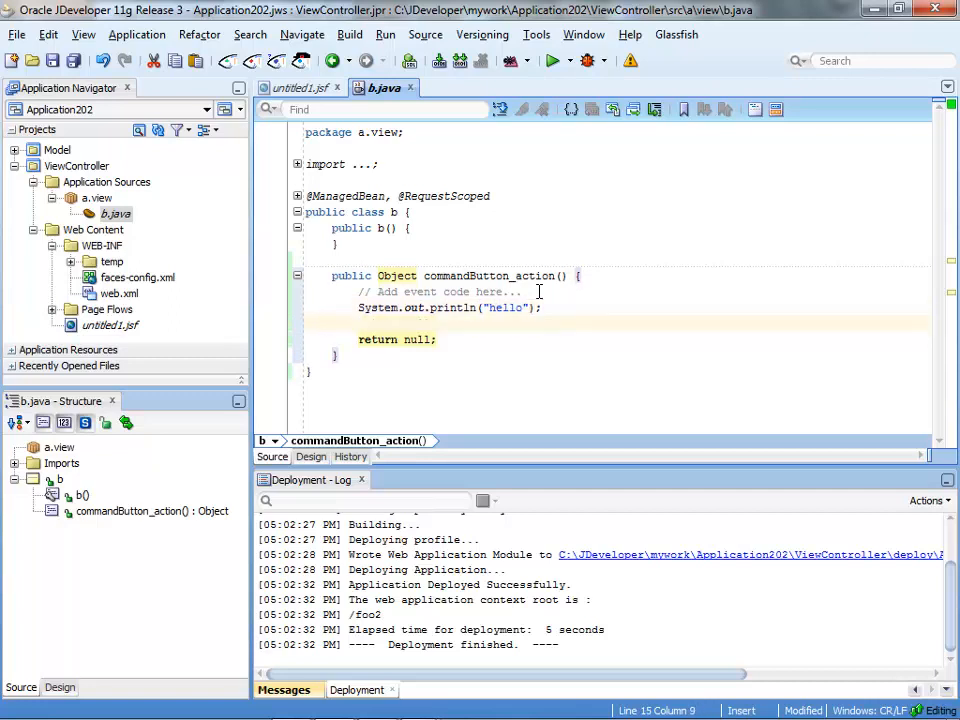
type("sop")
key("ctrl+Return")
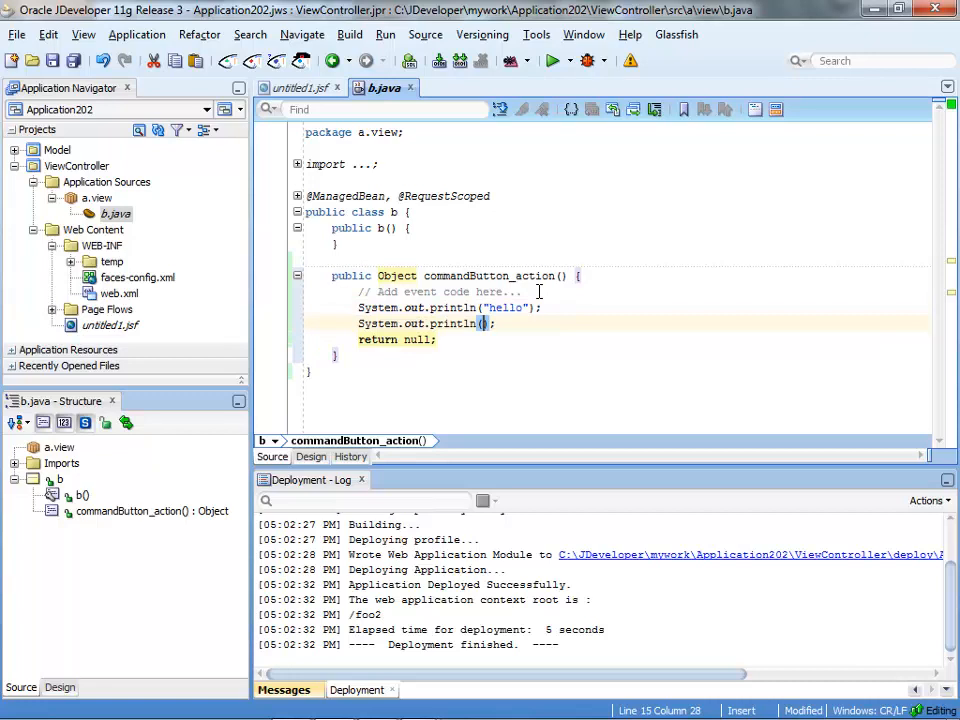
type("\"again")
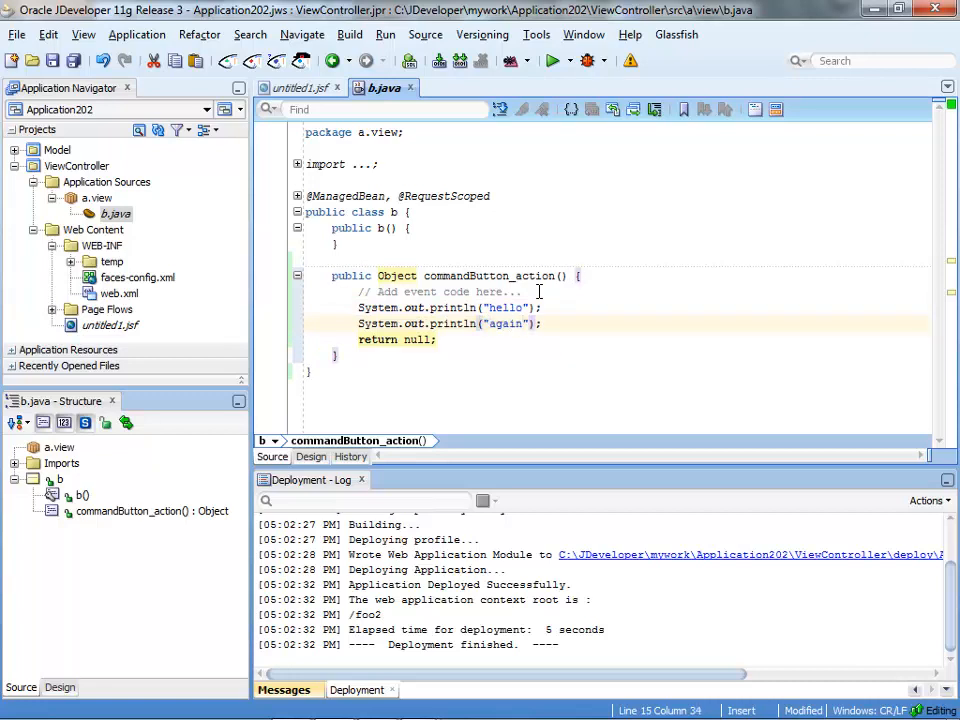
key("ctrl+s")
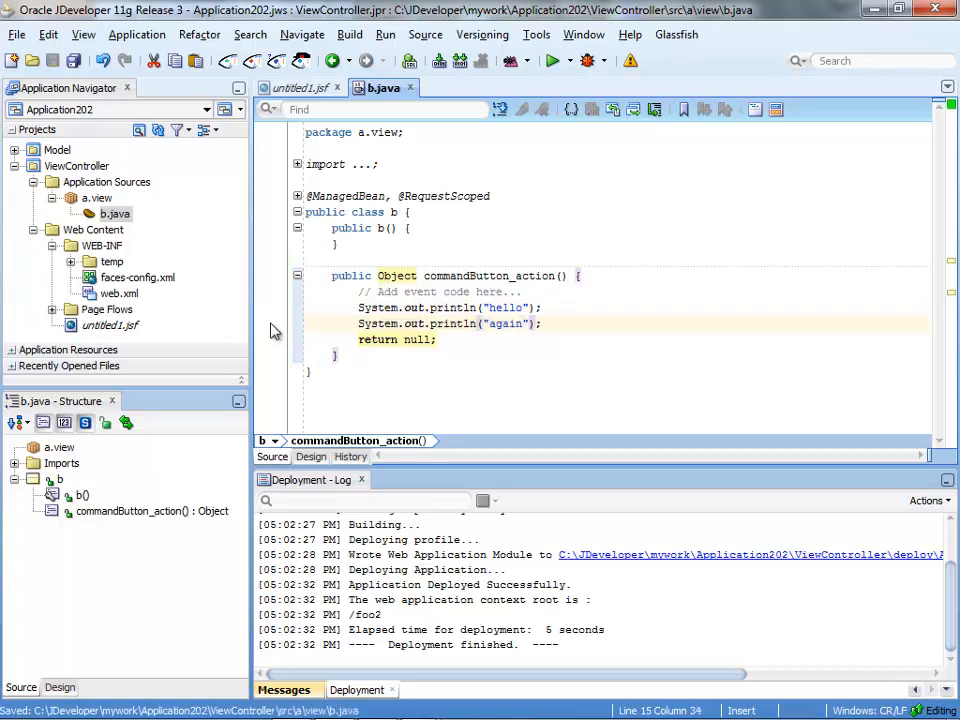
left_click(280, 308)
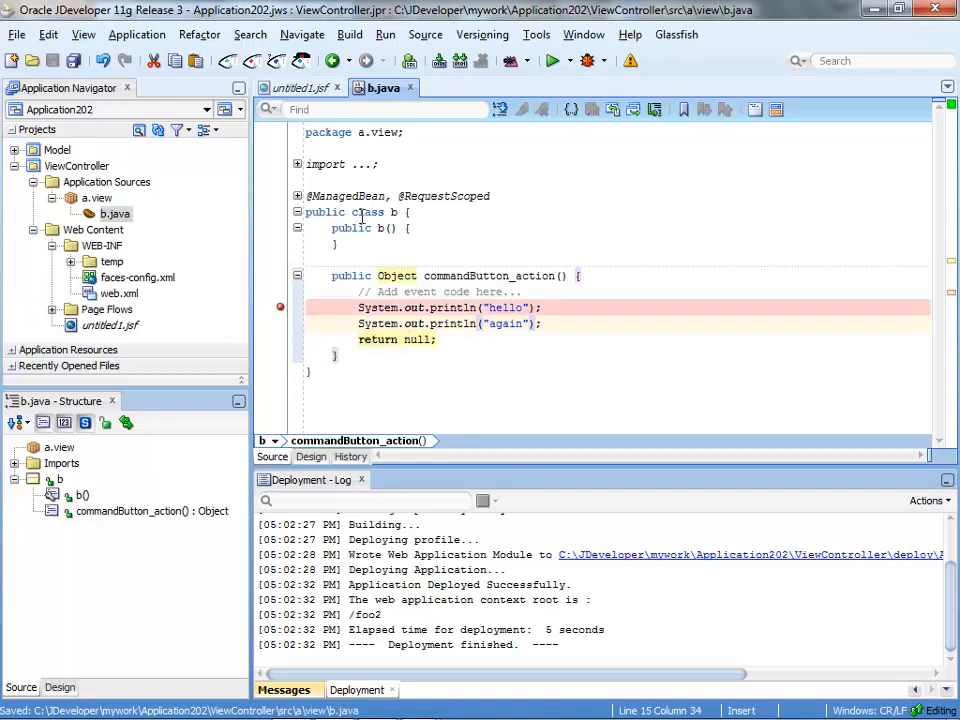
Save all files and bring up ViewController's Run/Debug/Profile project settings.
left_click(300, 88)
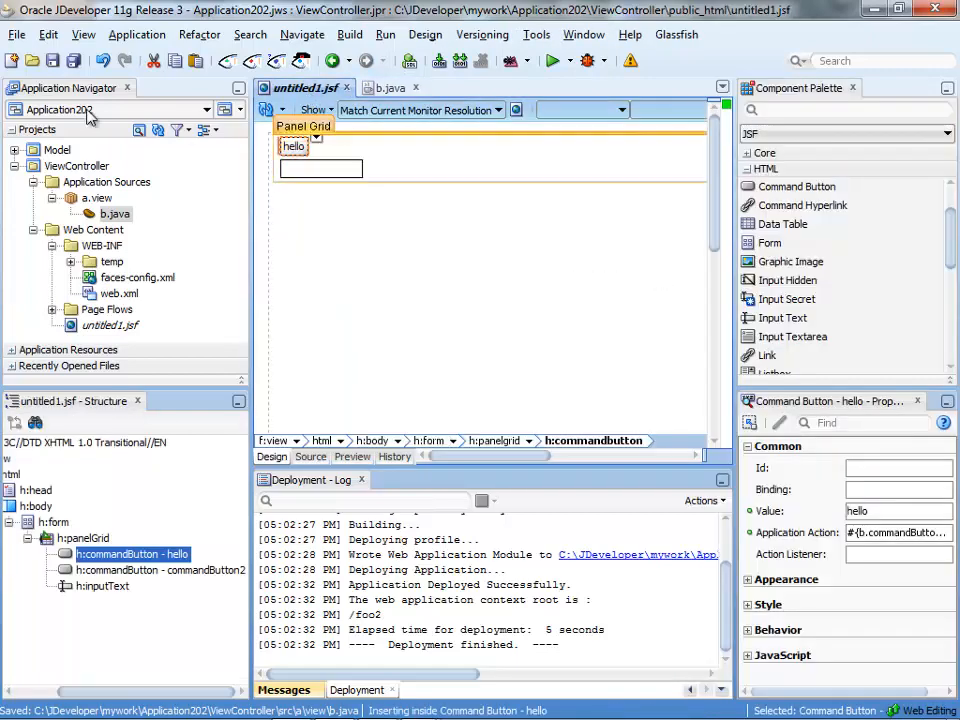
left_click(74, 61)
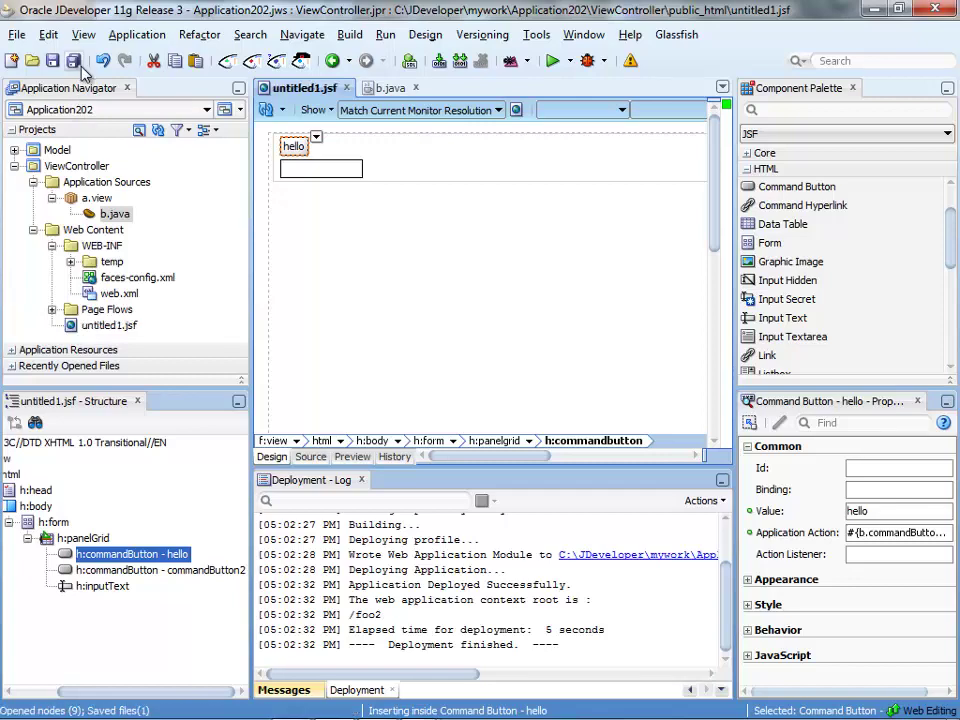
left_click(83, 166)
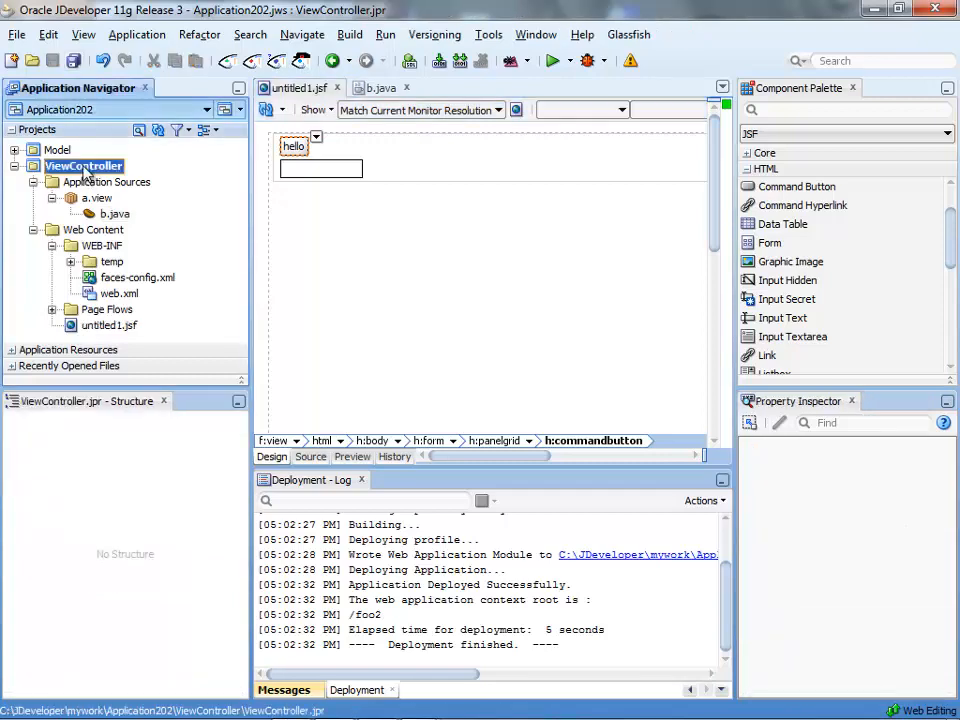
right_click(87, 172)
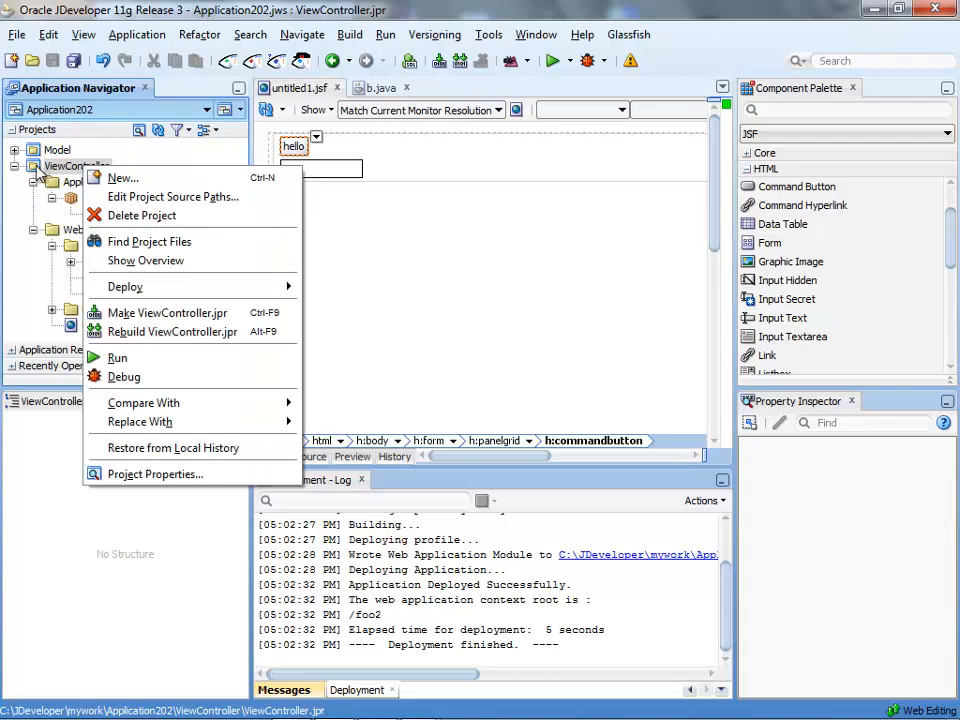
double_click(37, 168)
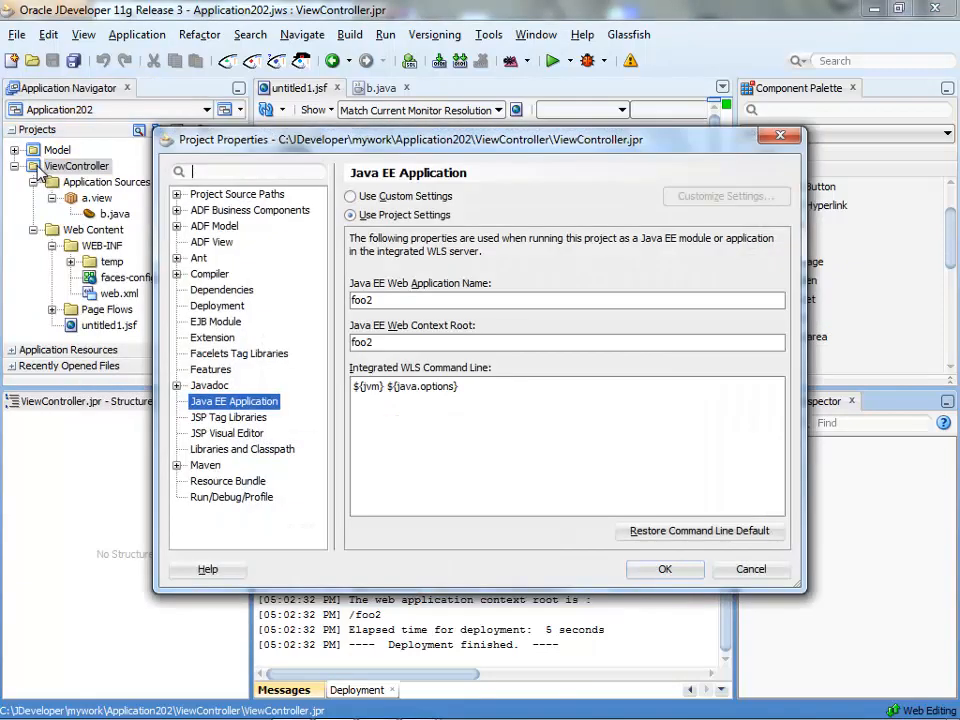
left_click(231, 497)
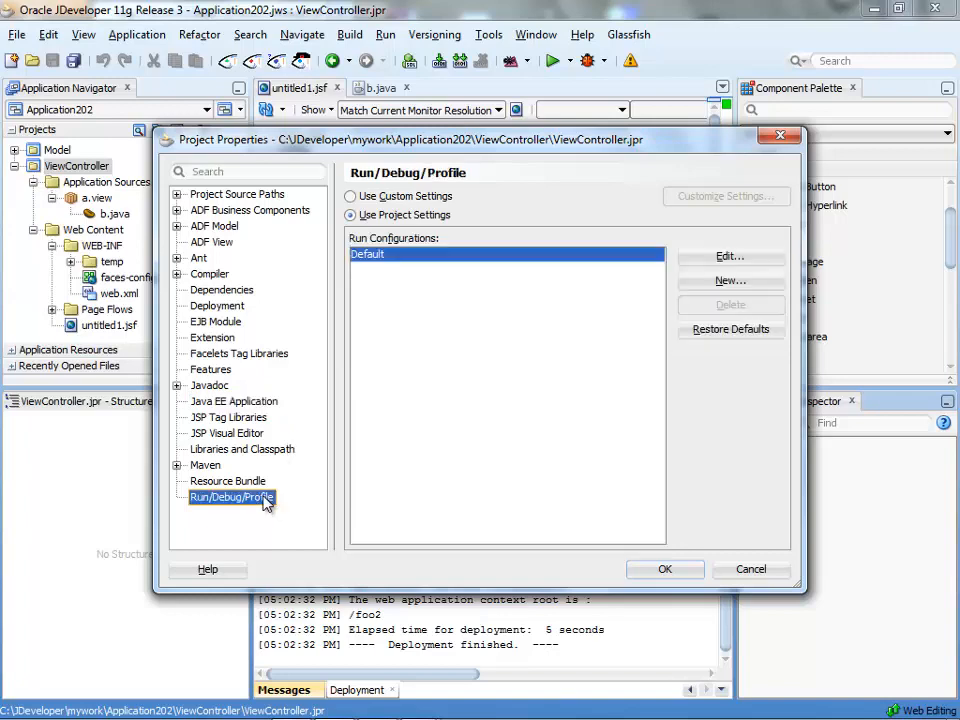
Turn on Remote Debugging in the Default run configuration.
left_click(722, 259)
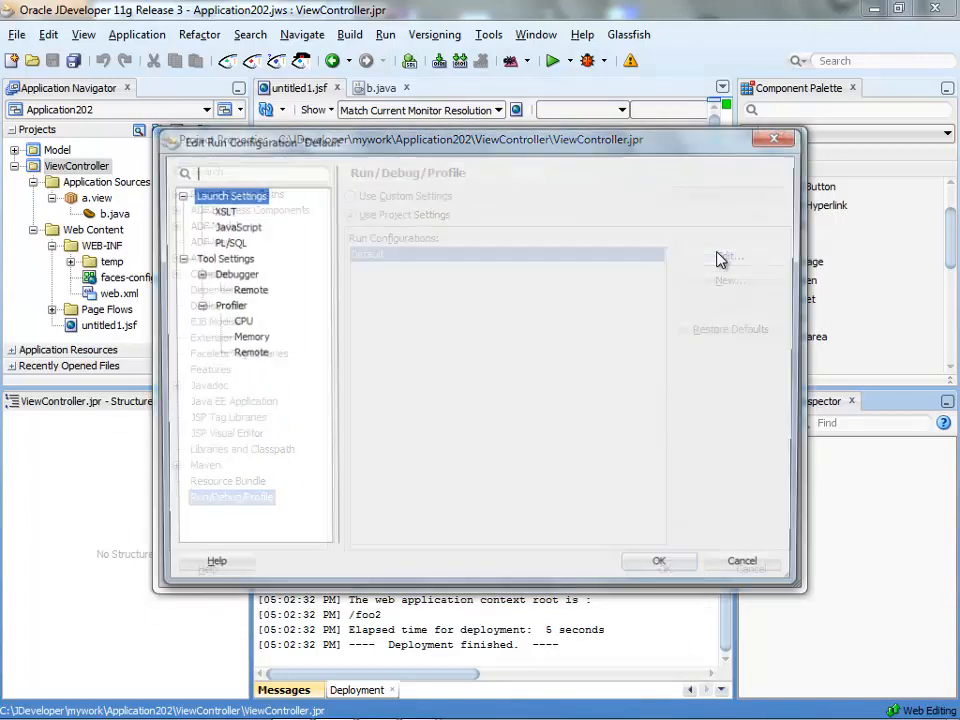
left_click(352, 390)
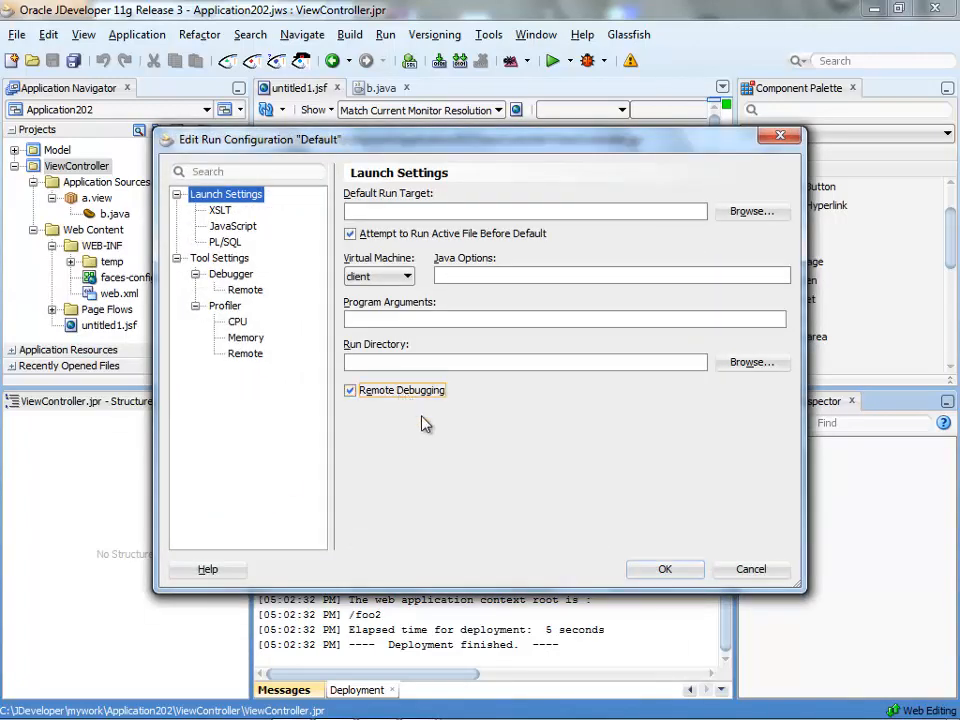
left_click(668, 571)
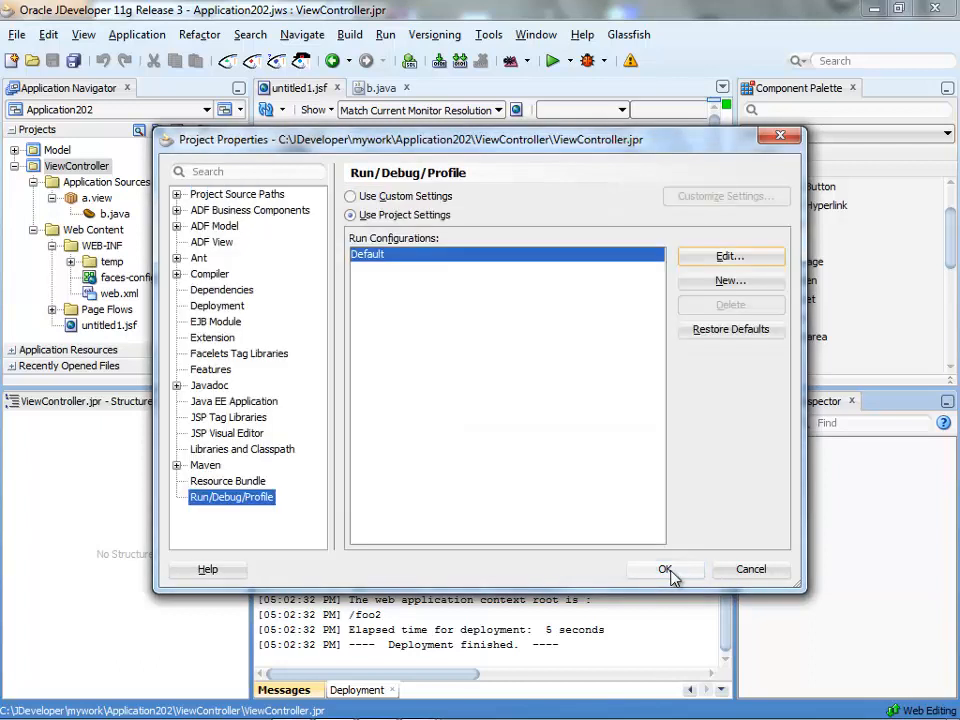
Review the Debugger > Remote JPDA attach settings (LocalHost port 4000) and keep the changes.
left_click(730, 257)
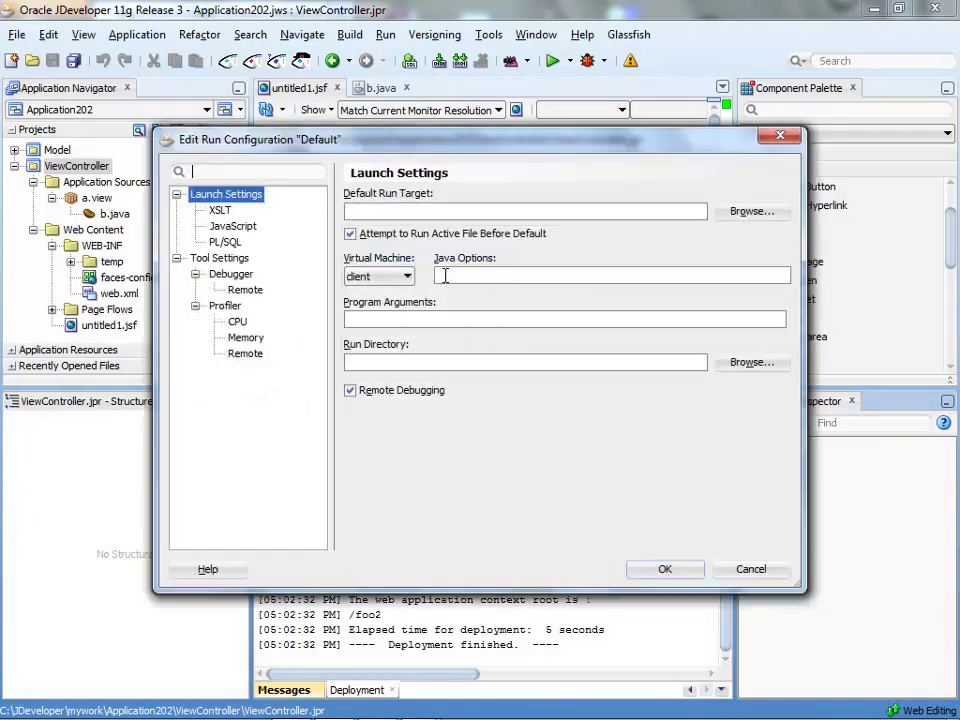
left_click(240, 278)
left_click(248, 291)
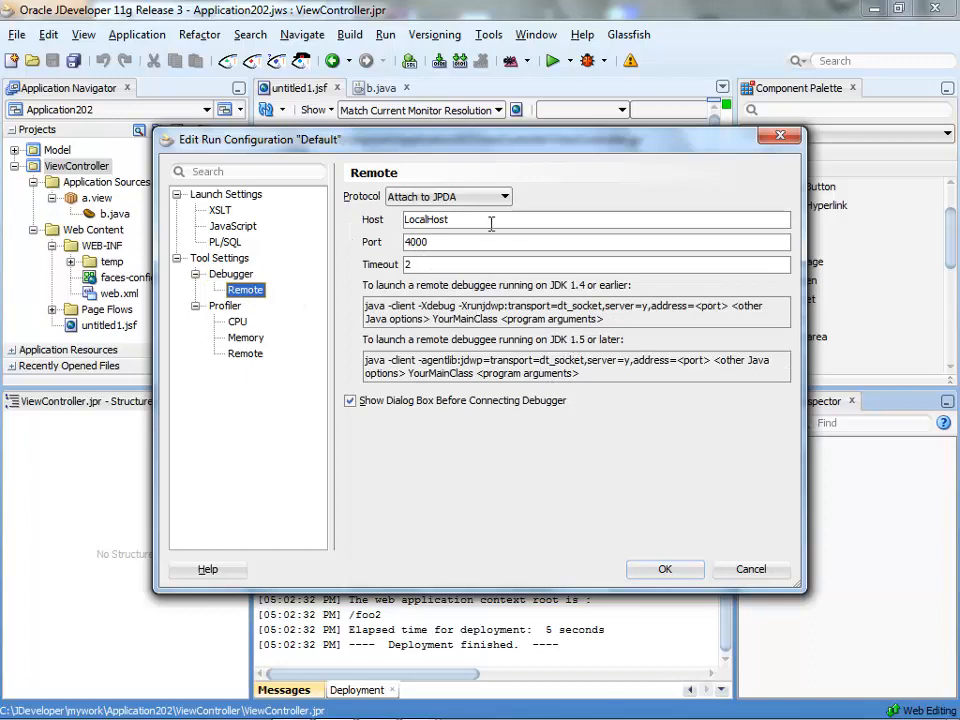
left_click(678, 571)
left_click(674, 570)
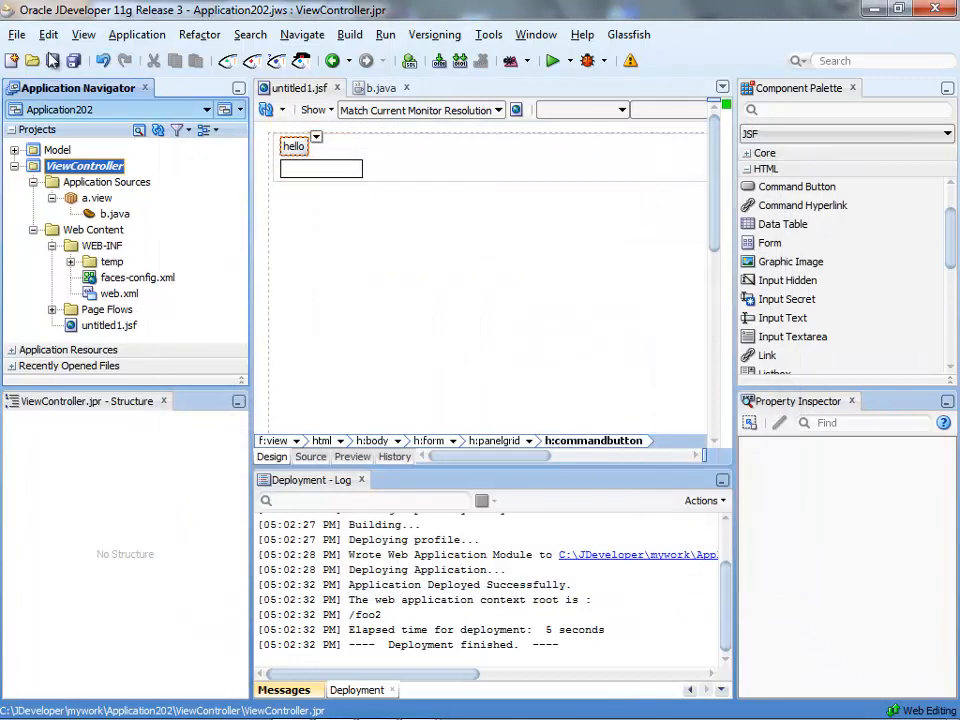
Deploy Application202_ViewController_webapp to the gf server, redeploying at /foo2.
left_click(73, 62)
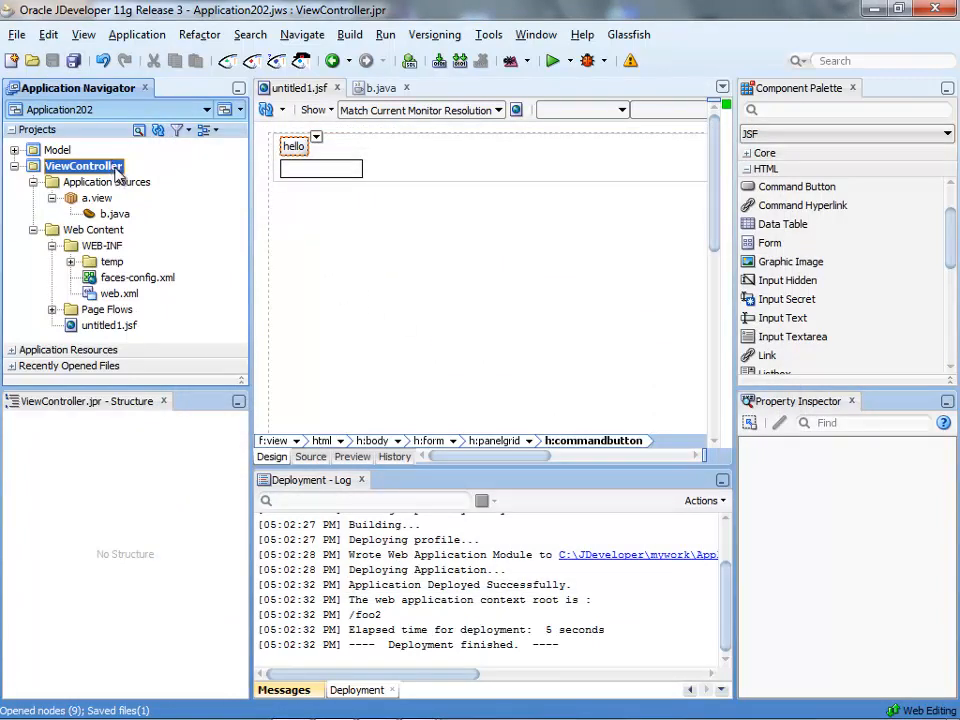
right_click(115, 168)
mouse_move(157, 288)
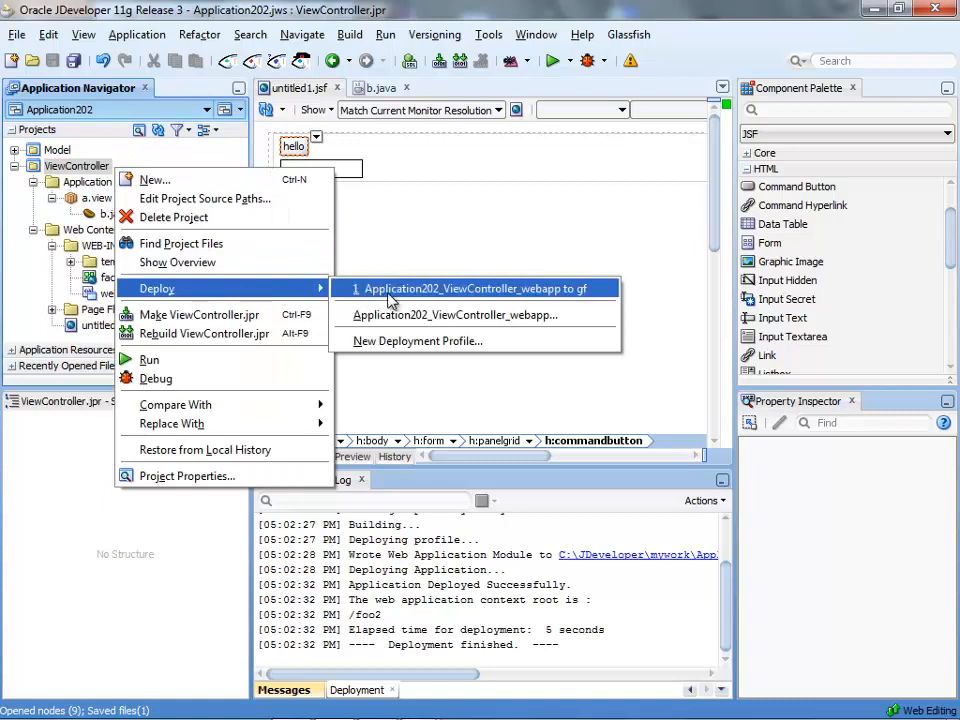
left_click(397, 296)
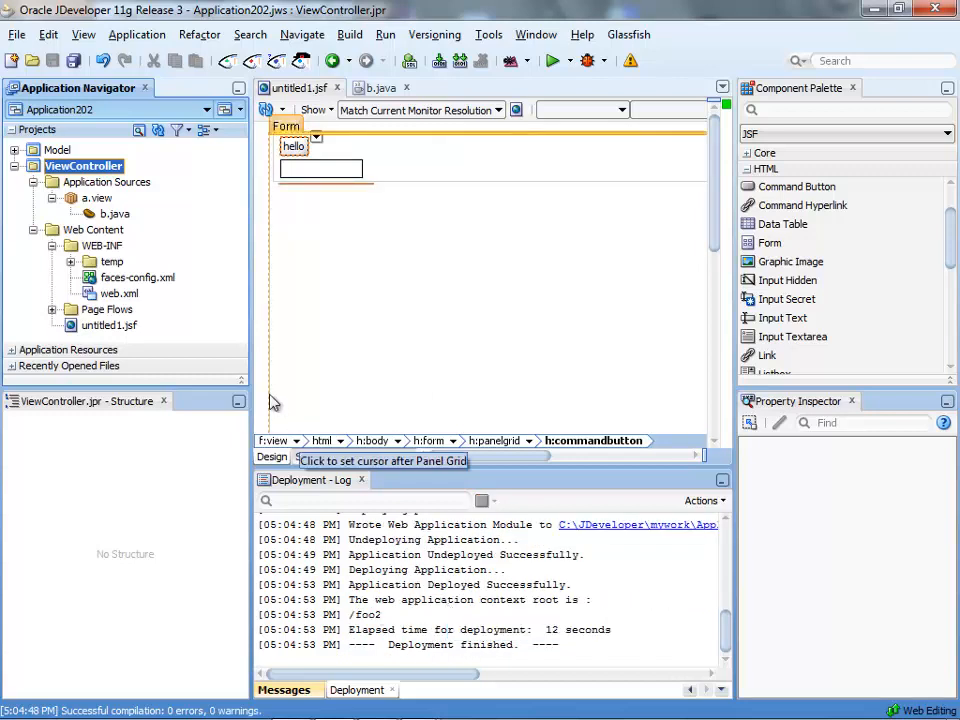
Debug untitled1.jsf, attaching to the JPDA debuggee on LocalHost port 9009 after checking the server console.
right_click(118, 327)
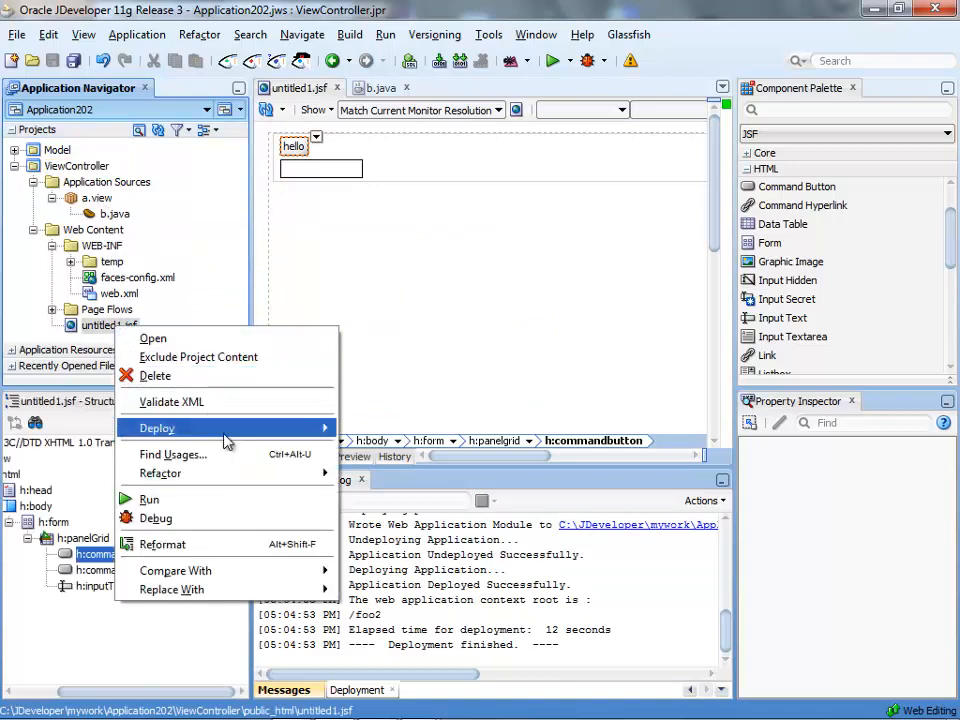
left_click(232, 521)
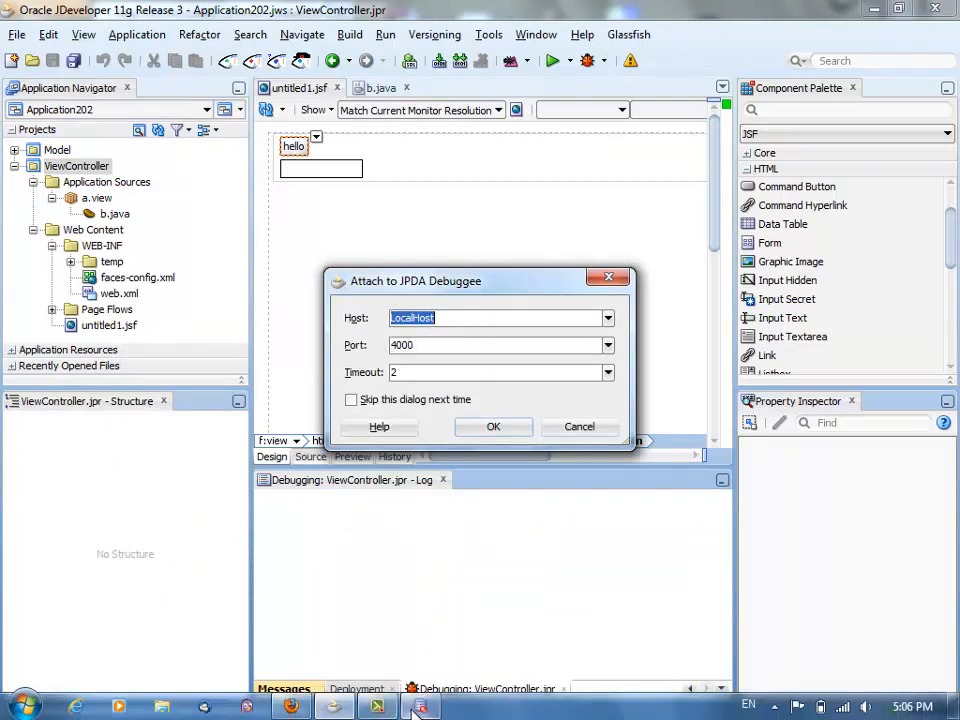
left_click(420, 707)
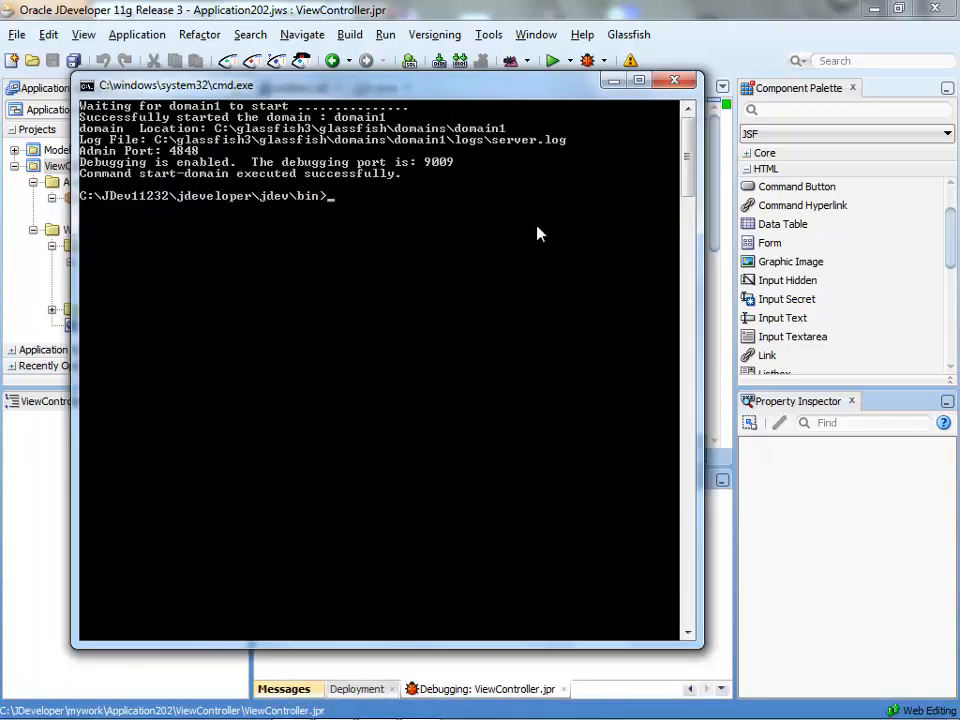
left_click(708, 362)
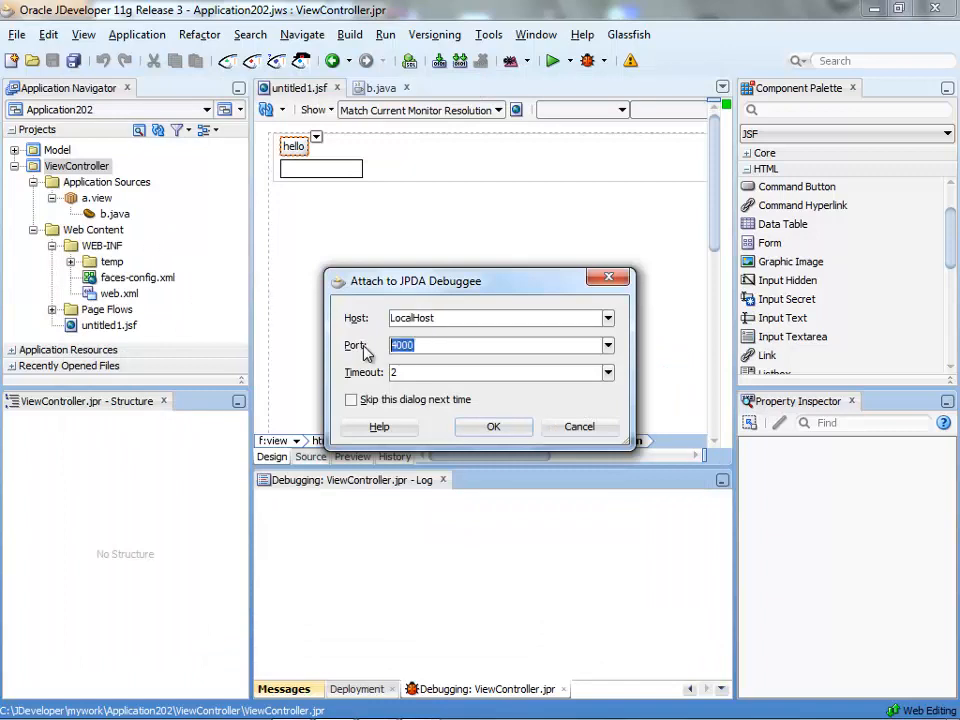
type("9009")
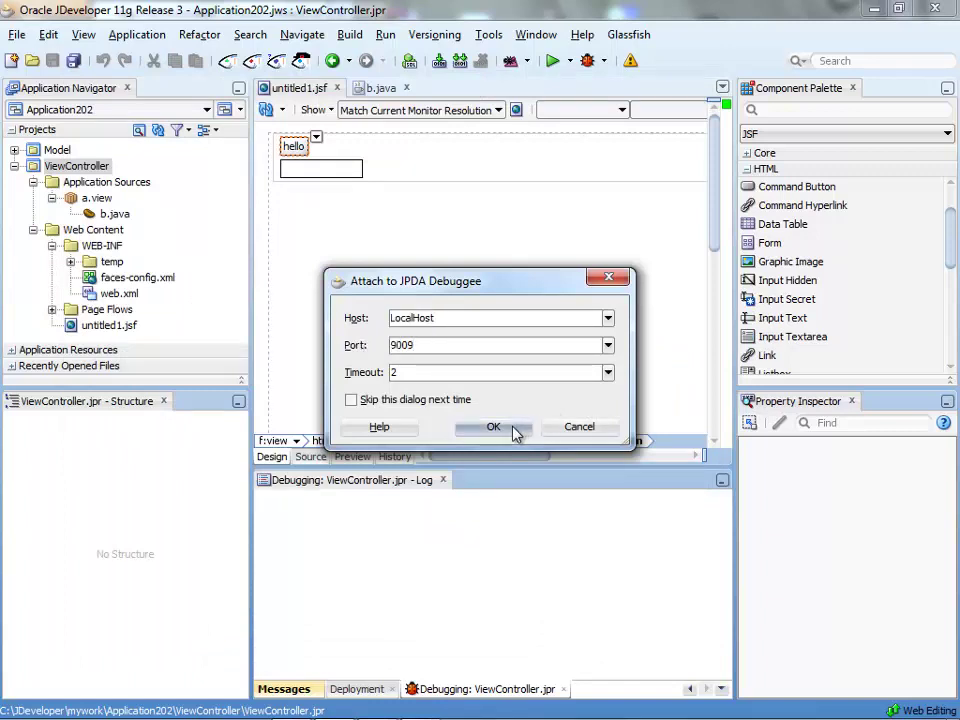
left_click(493, 426)
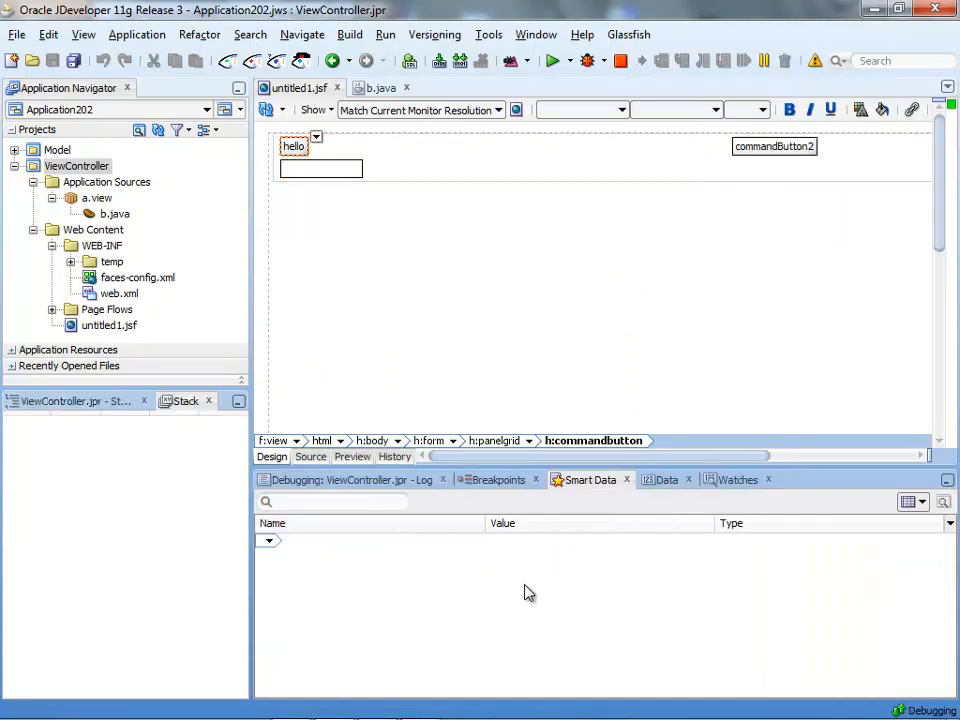
Reload untitled1.jsf in Firefox, hit the hello button, and return to JDeveloper's breakpoint.
key("alt+Tab")
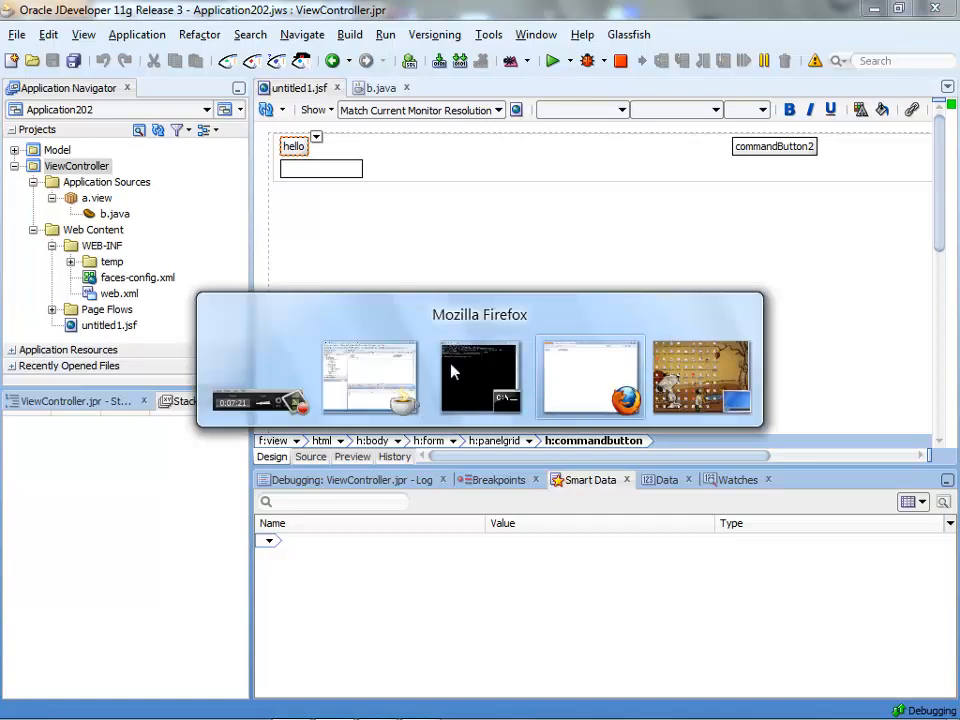
key("alt+Tab")
left_click(331, 41)
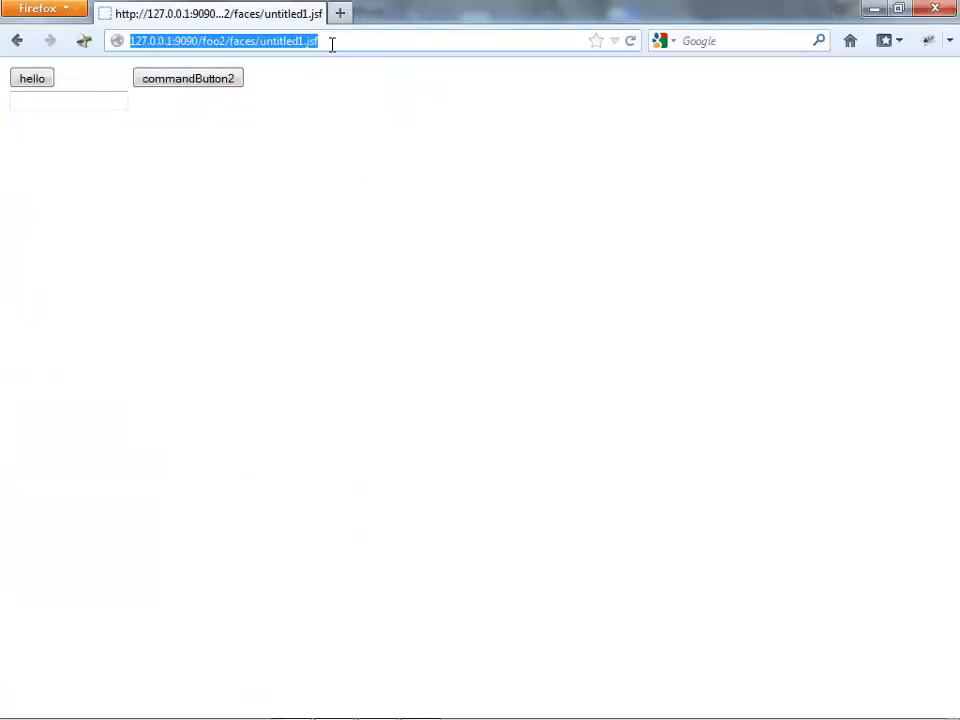
key("Return")
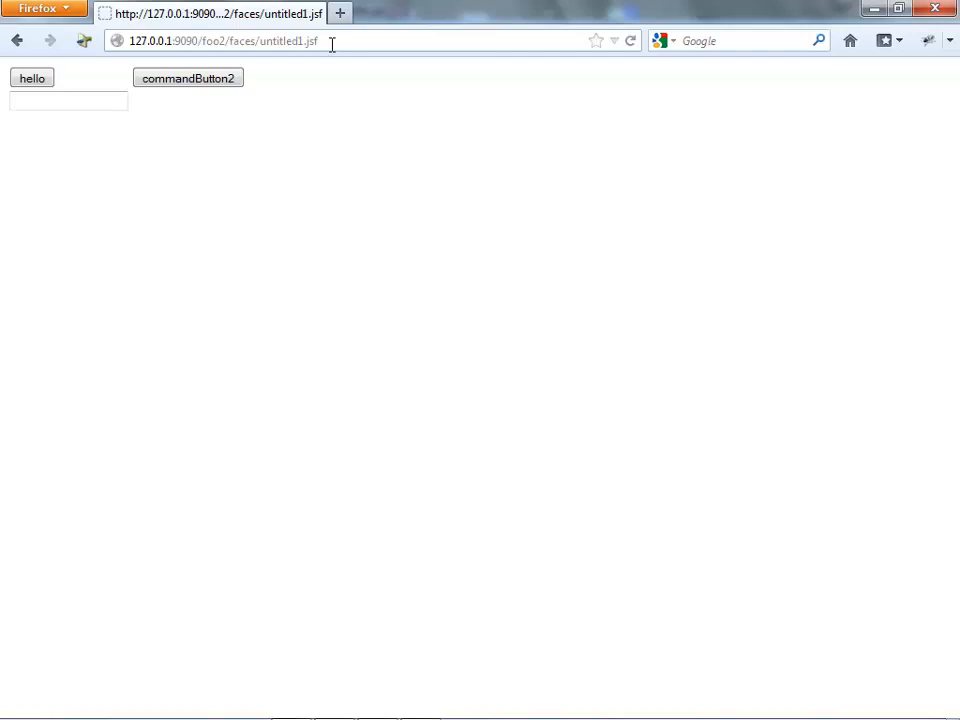
left_click(47, 85)
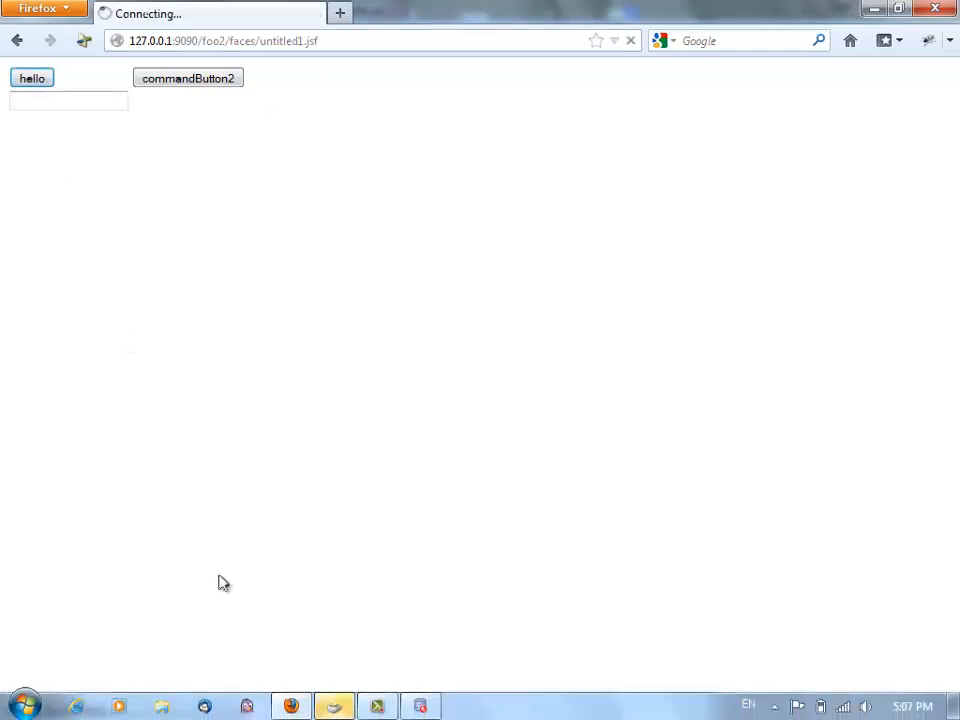
left_click(334, 706)
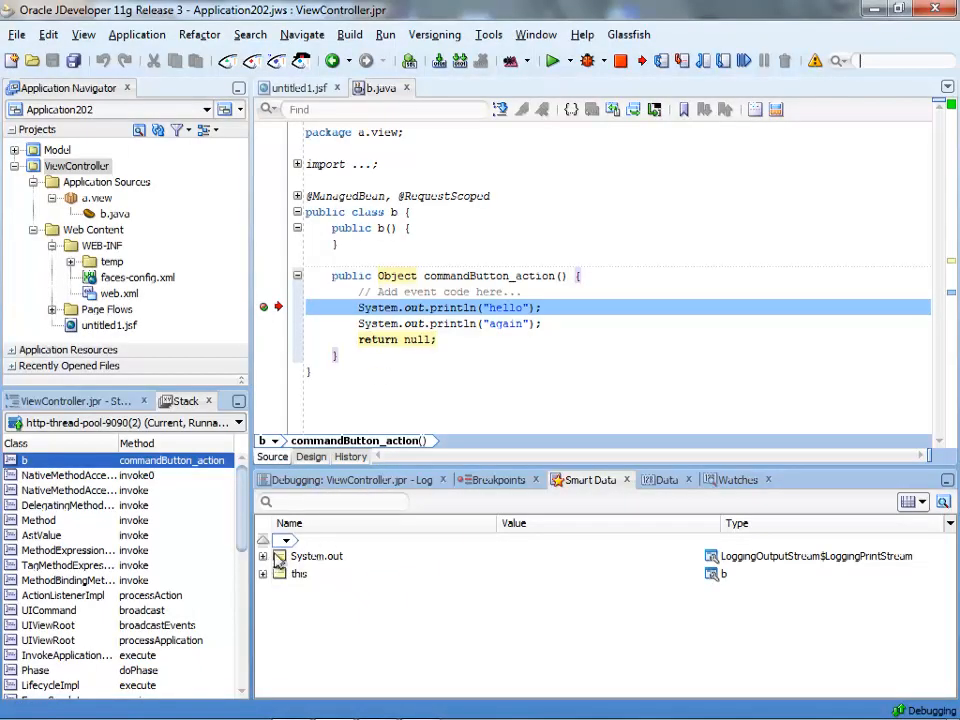
Inspect bean b's 'this' entry in the Data view and resume the paused program.
left_click(662, 480)
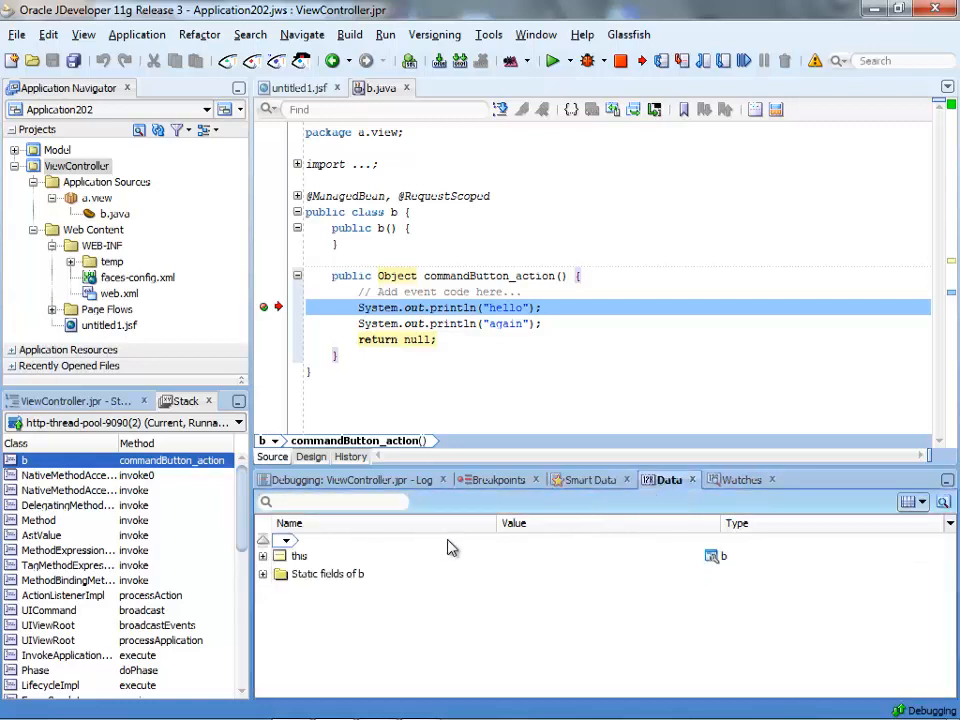
left_click(296, 556)
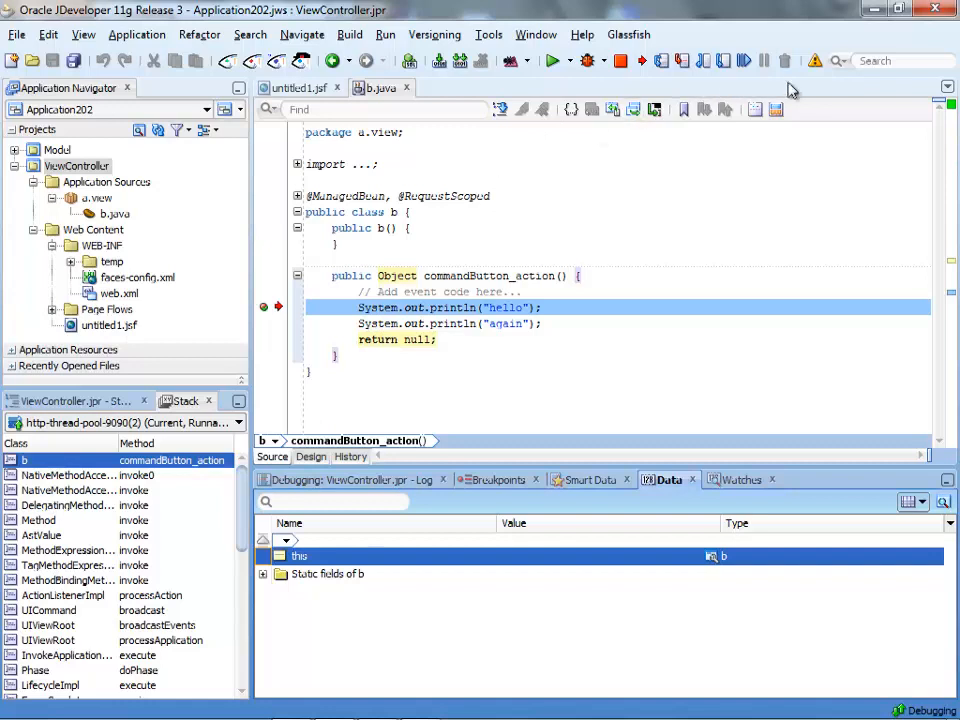
left_click(552, 61)
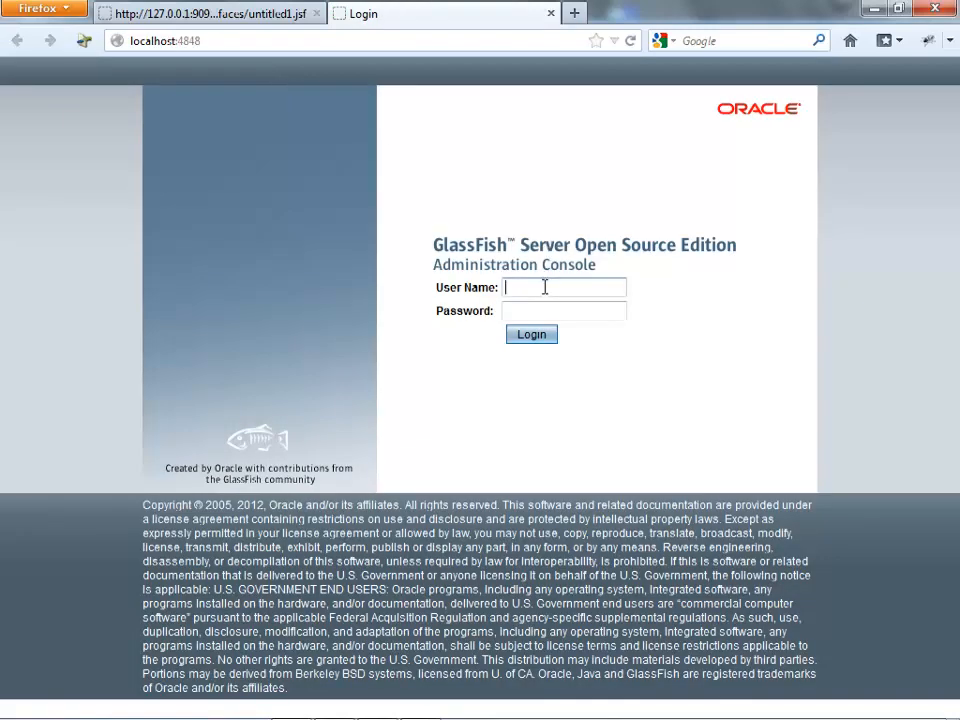
type("admin")
Enter the admin user name and password and submit the console login.
key("Tab")
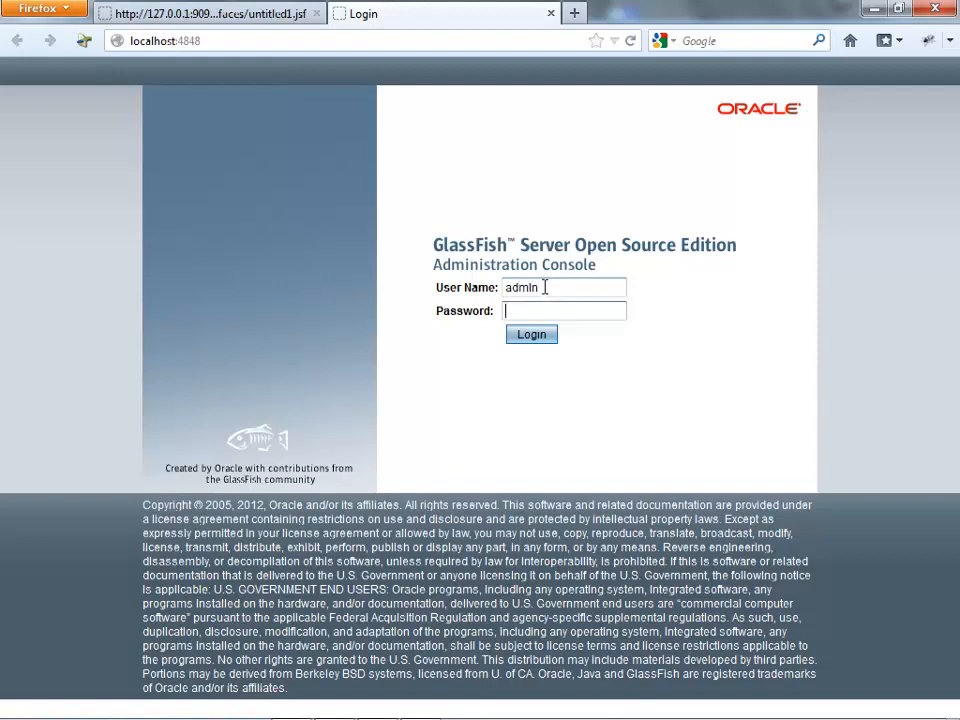
type("•••••")
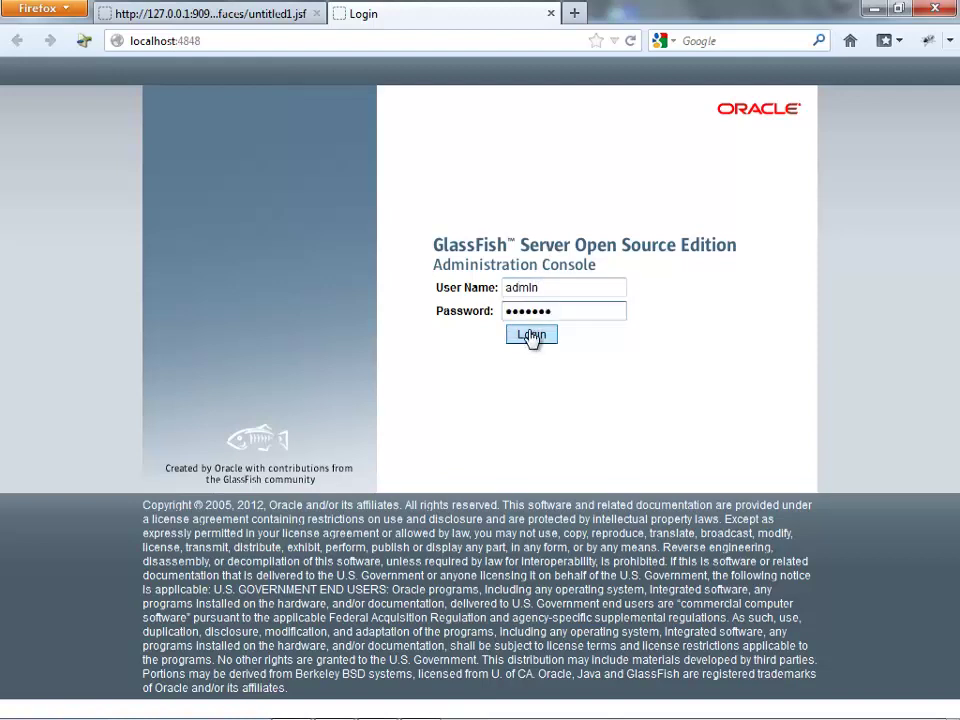
left_click(531, 336)
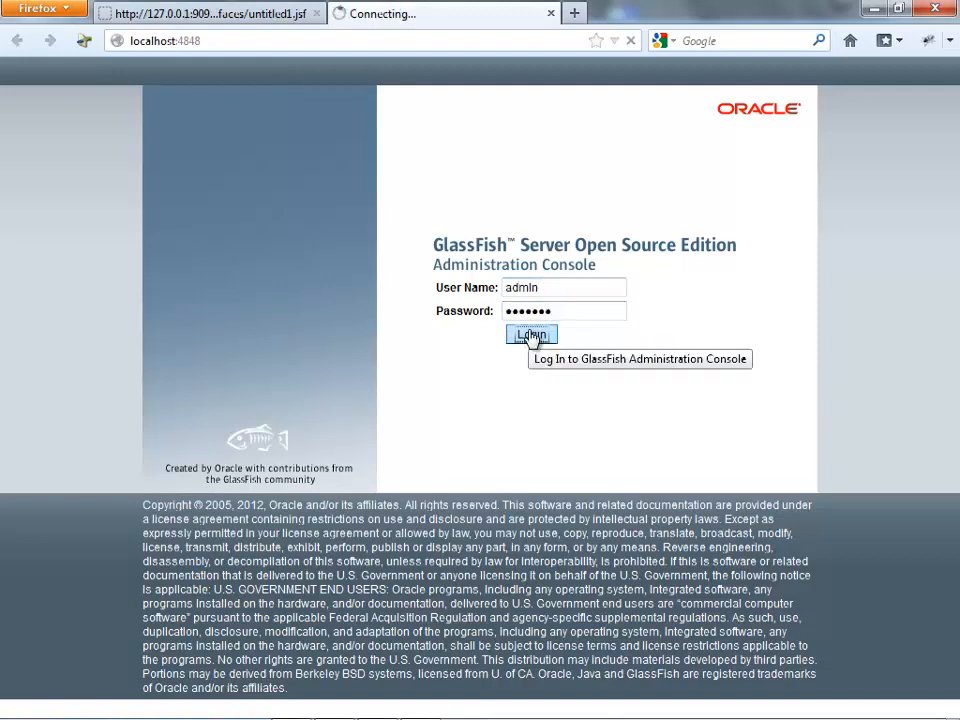